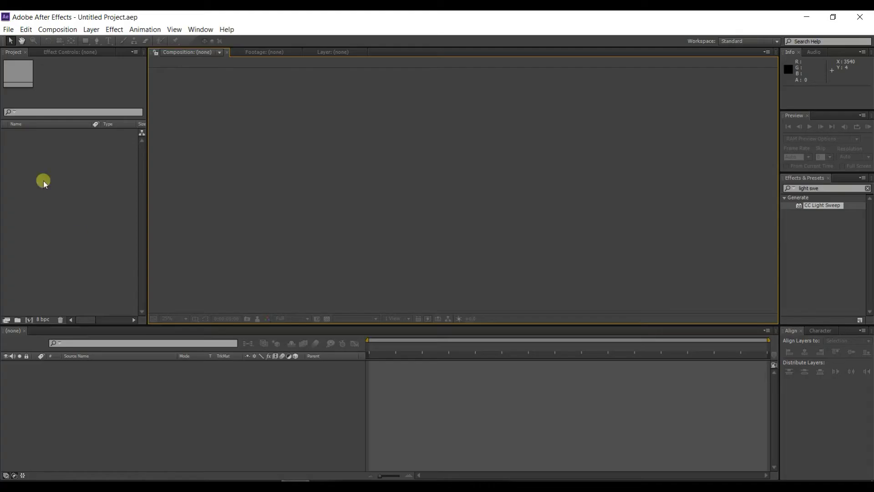
Step: Create a new composition named 'Cinematic Logo Animation' at 1920×1080, 30 fps, 10 seconds
right_click(41, 179)
left_click(77, 184)
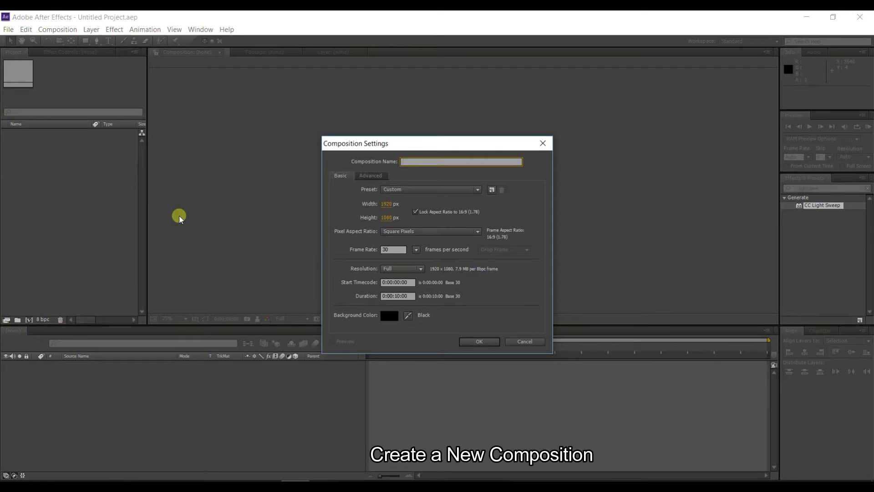
type("Cinematic Logo ")
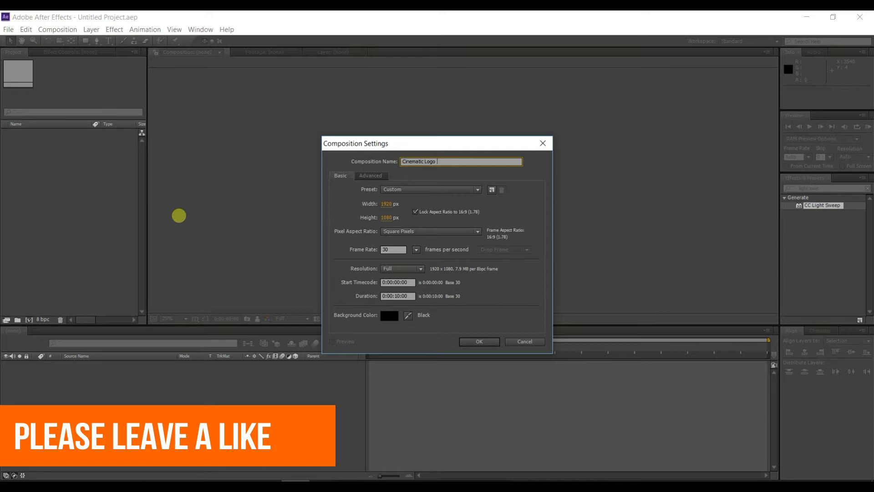
type("Animation")
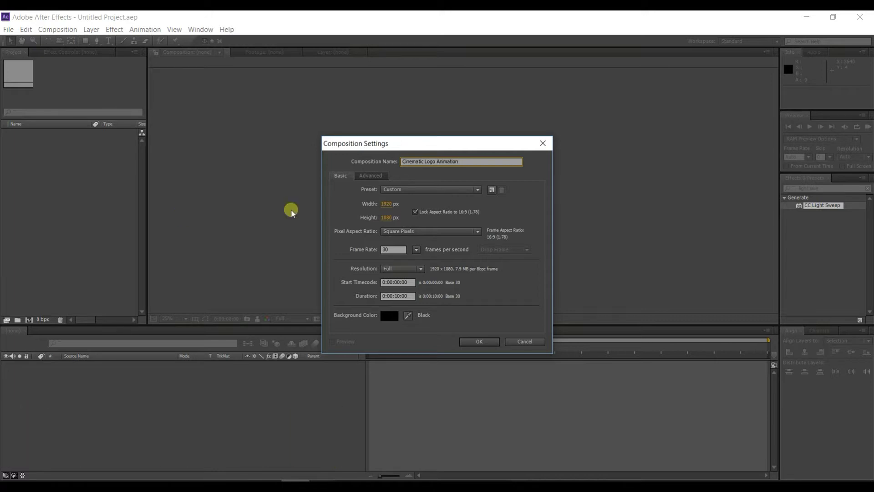
left_click(478, 341)
right_click(152, 387)
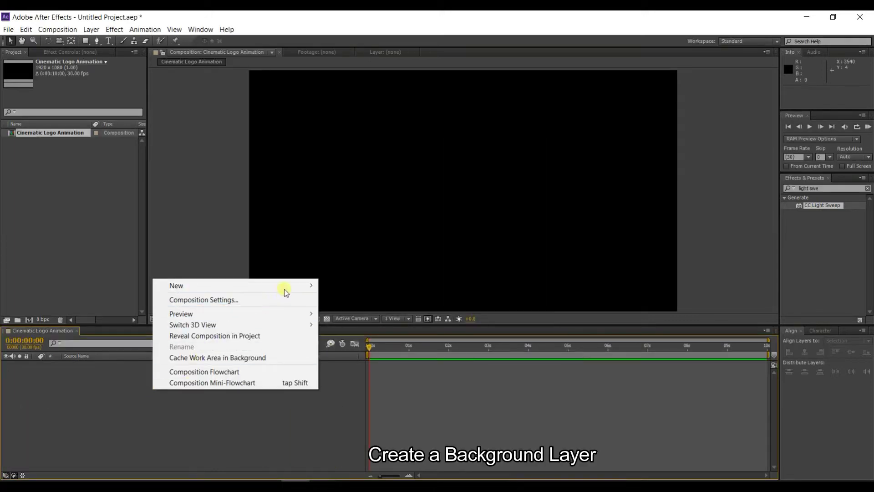
Step: Add a black full-frame solid layer named 'Background'
mouse_move(282, 288)
left_click(350, 310)
key("BackSpace")
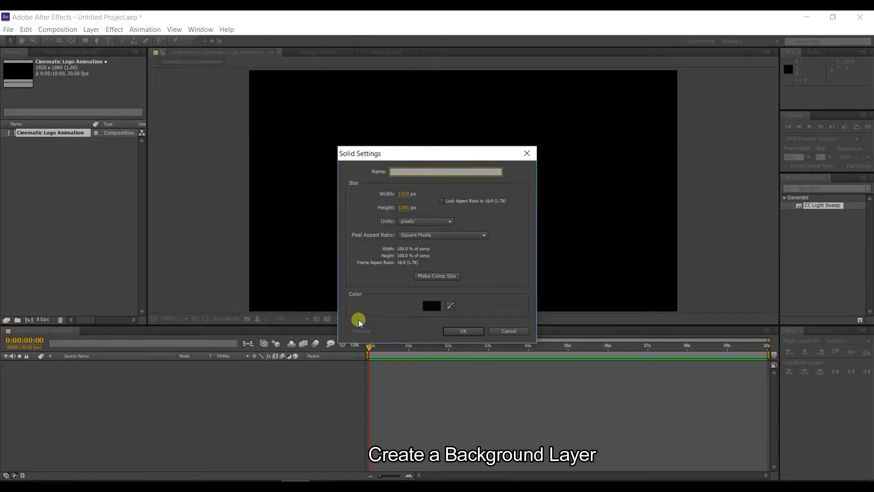
type("Backgroun")
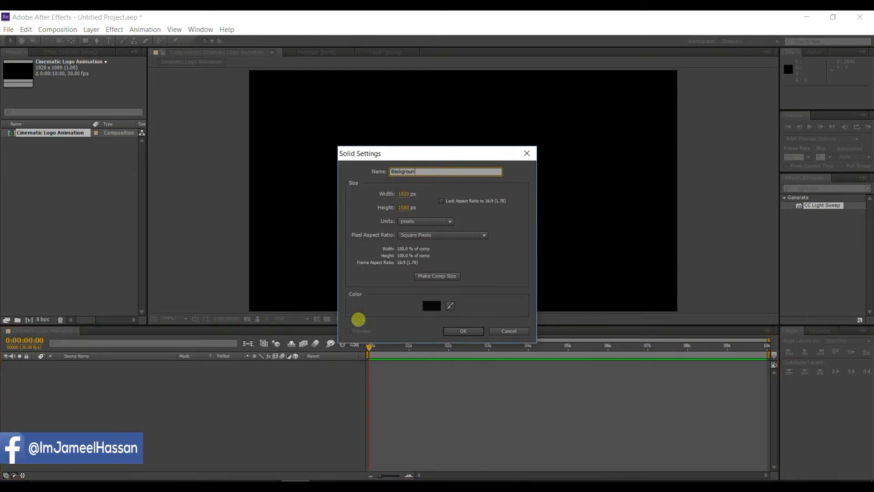
type("d")
left_click(430, 305)
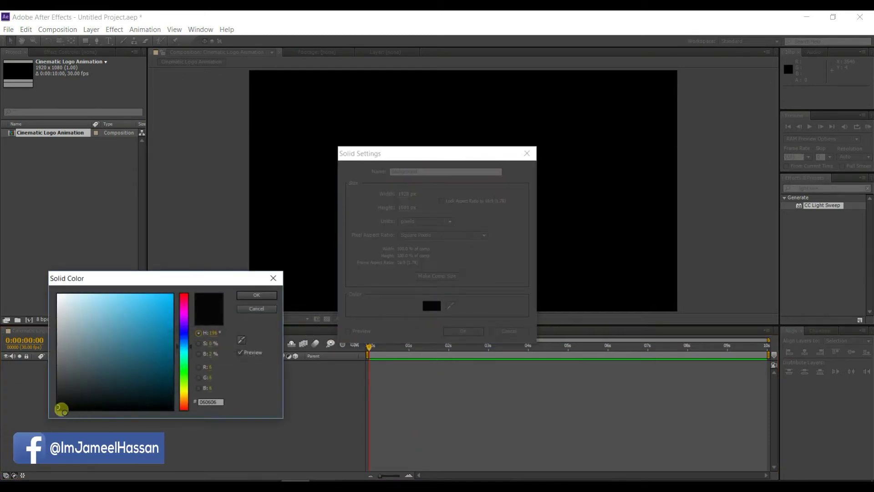
left_click(255, 296)
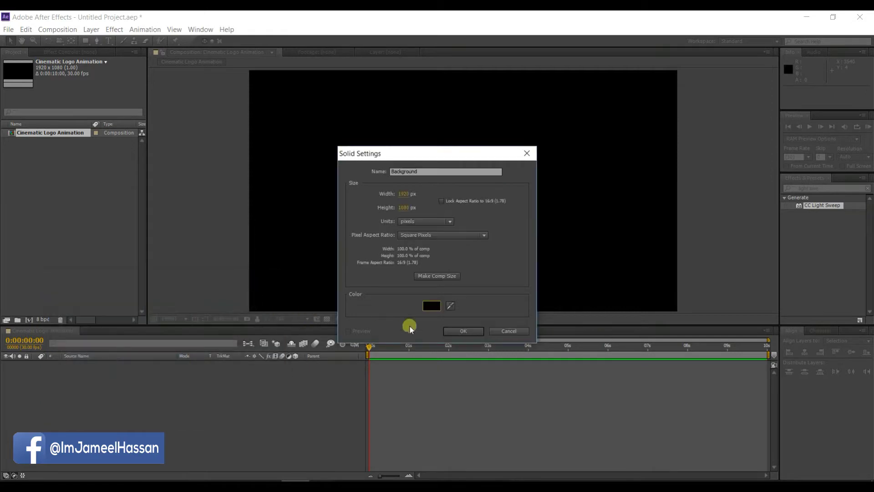
left_click(451, 331)
Step: Import Logo.png from the desktop and place it in the composition above Background
left_click(806, 17)
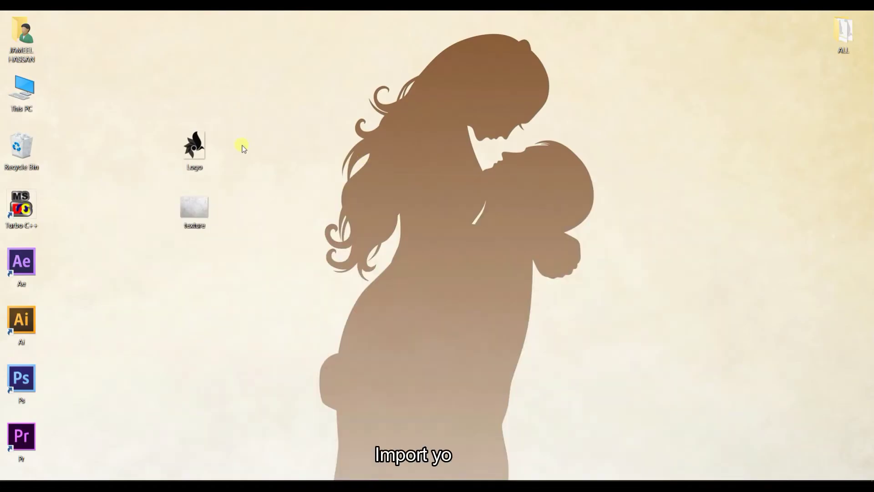
mouse_move(204, 148)
left_mouse_down()
mouse_move(217, 145)
mouse_move(68, 229)
left_mouse_up()
left_click_drag(46, 144, 110, 366)
Step: Set the Logo.png layer's Scale to 200%, revising an initial 150%
key("s")
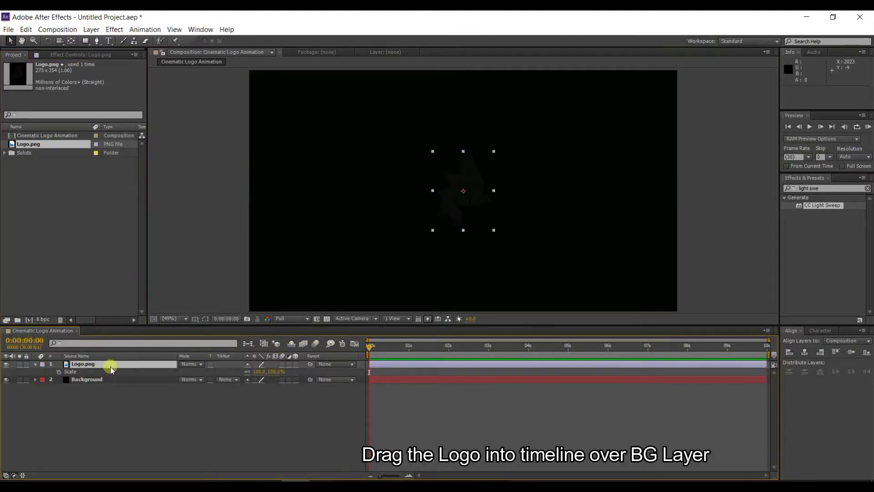
left_click(258, 371)
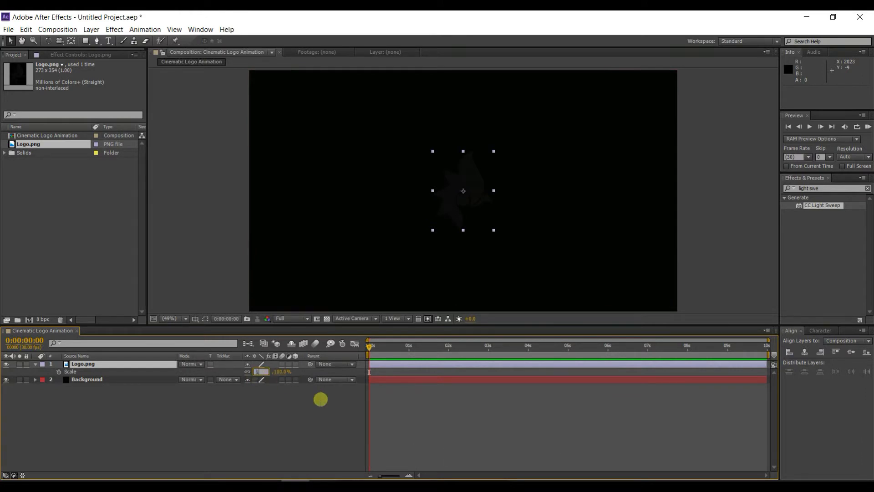
type("50")
key("Return")
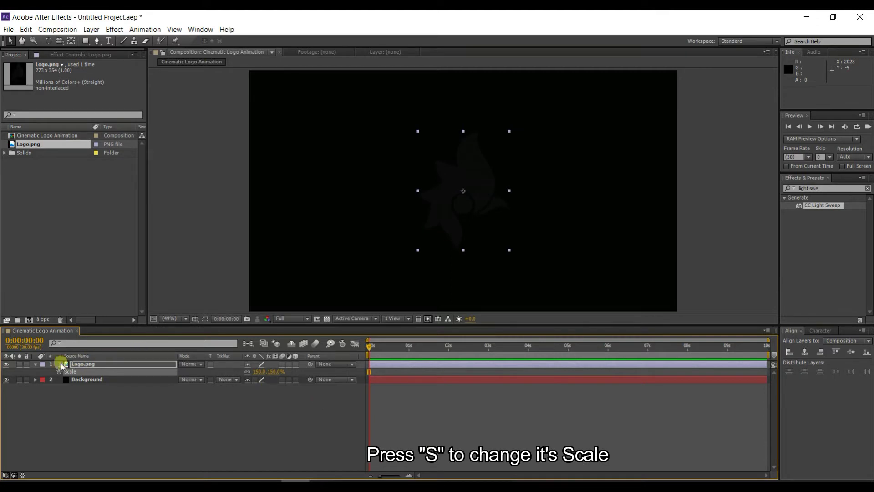
left_click(35, 364)
left_click(148, 367)
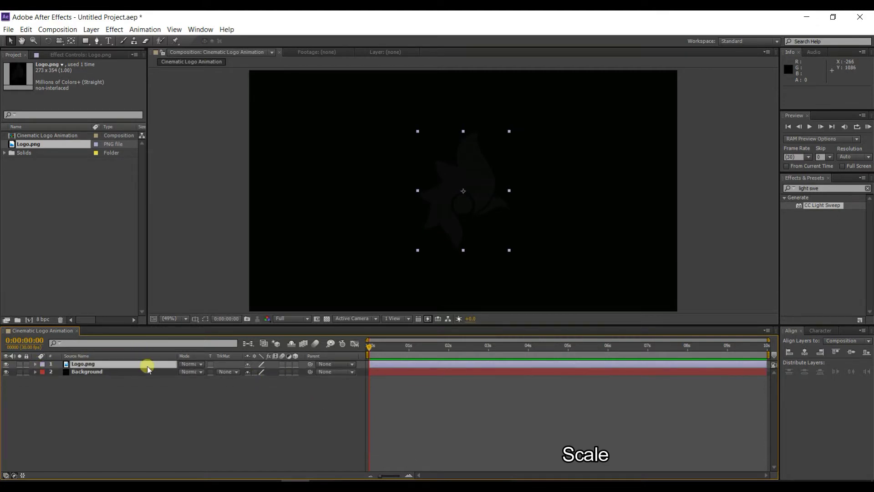
key("s")
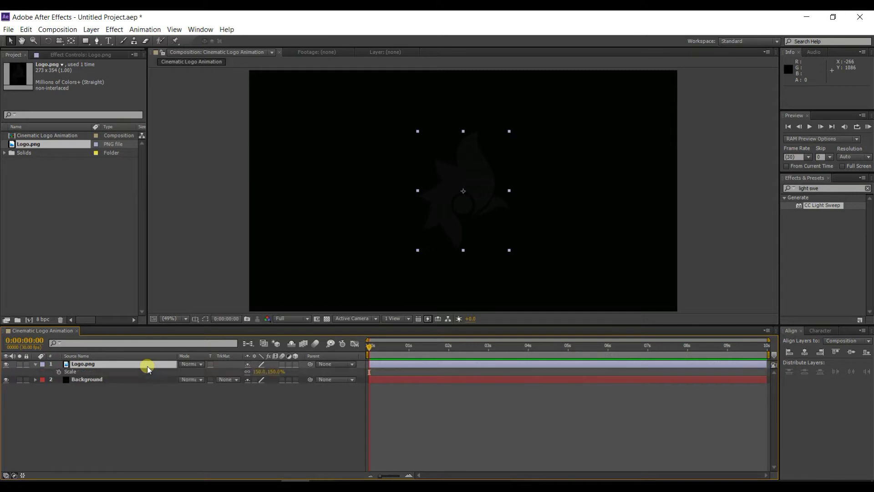
left_click(258, 373)
key("Return")
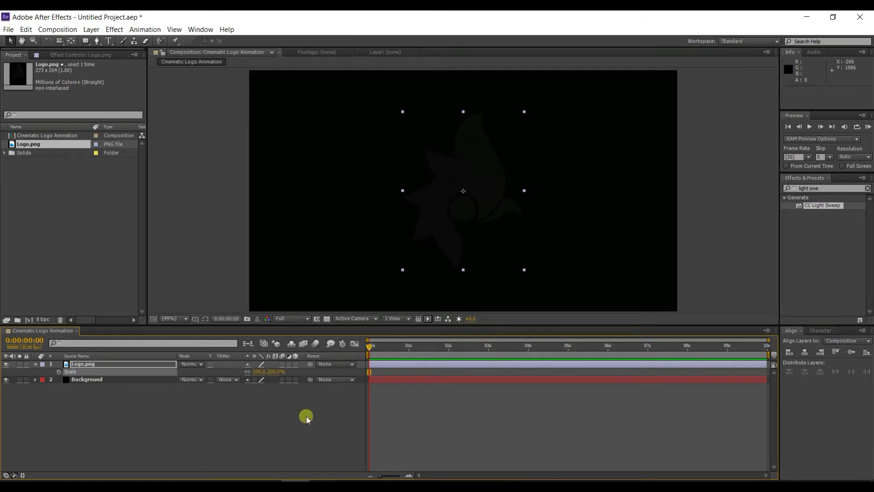
left_click(35, 363)
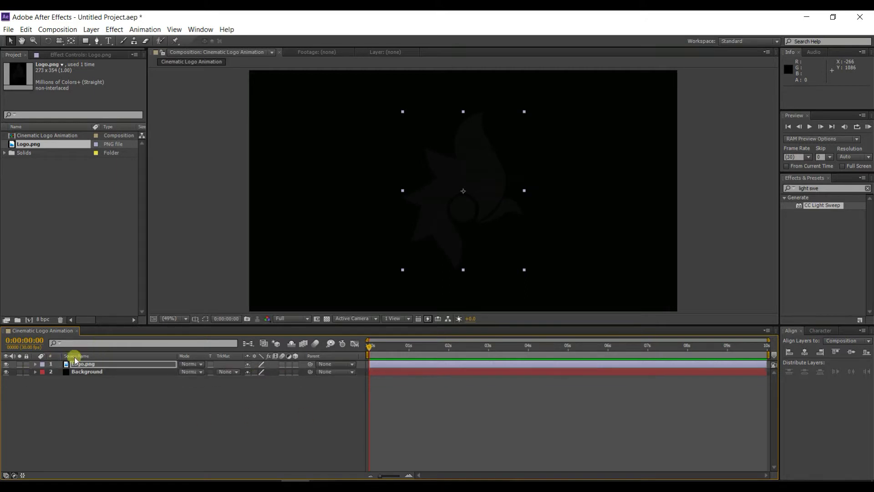
Step: Search the effects for 'CC light' and drop CC Light Sweep onto the logo
left_click(818, 190)
key("BackSpace")
key("BackSpace")
key("BackSpace")
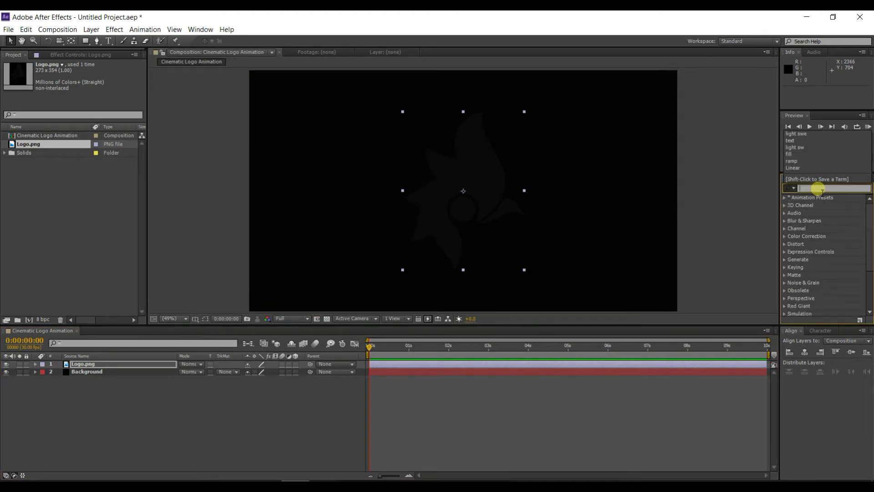
type("CC ")
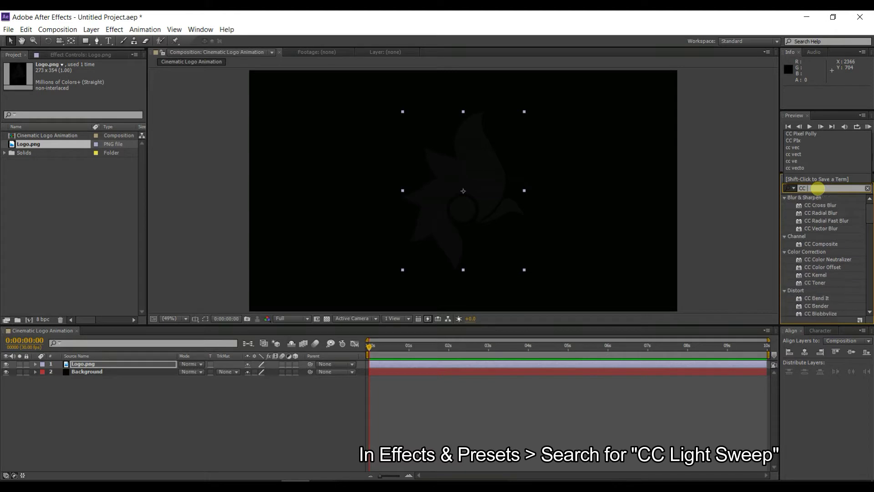
type("light")
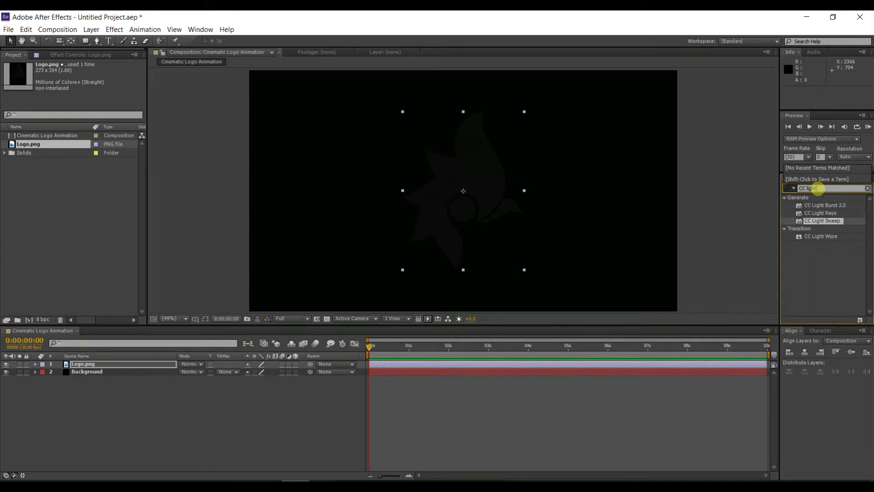
left_click(821, 191)
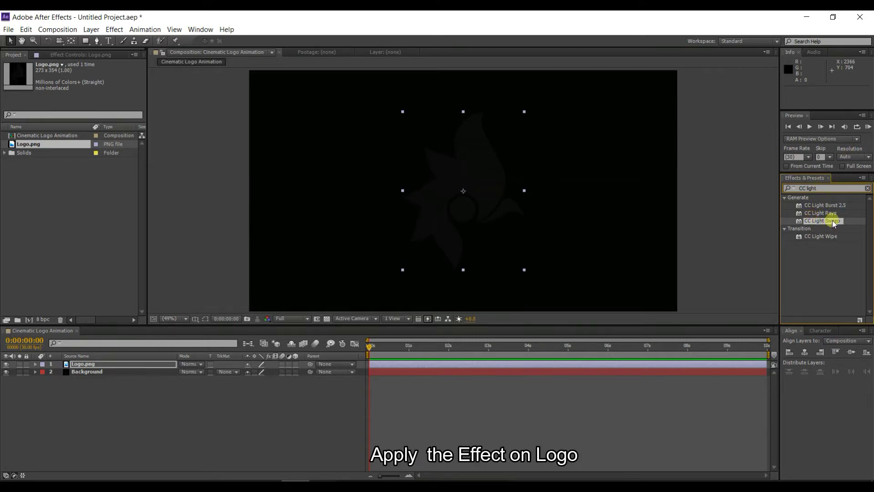
left_click_drag(832, 220, 475, 196)
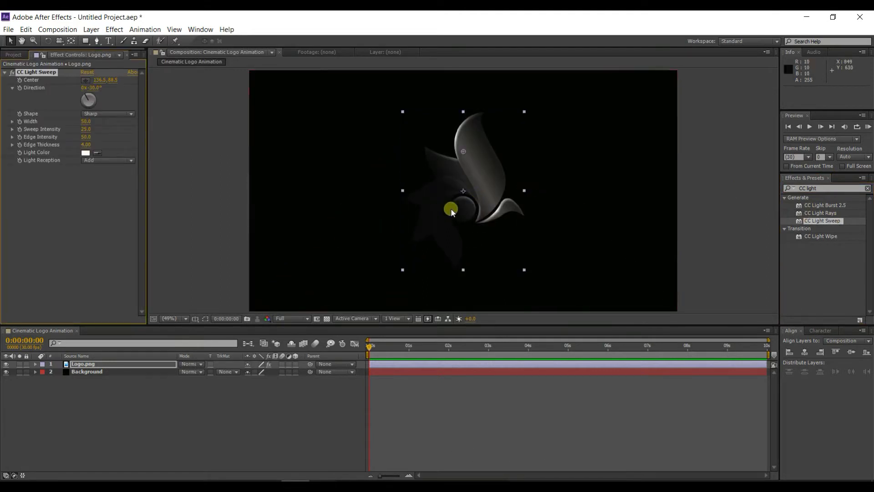
Step: Lower the sweep centre, set Light Reception to Cutout, and try a width of 250
mouse_move(463, 153)
left_mouse_down()
mouse_move(436, 203)
mouse_move(451, 201)
left_mouse_up()
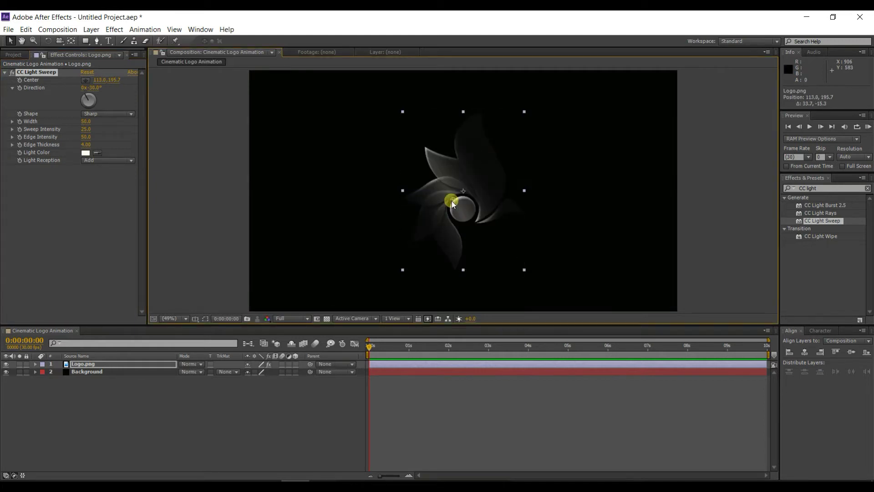
left_click(108, 160)
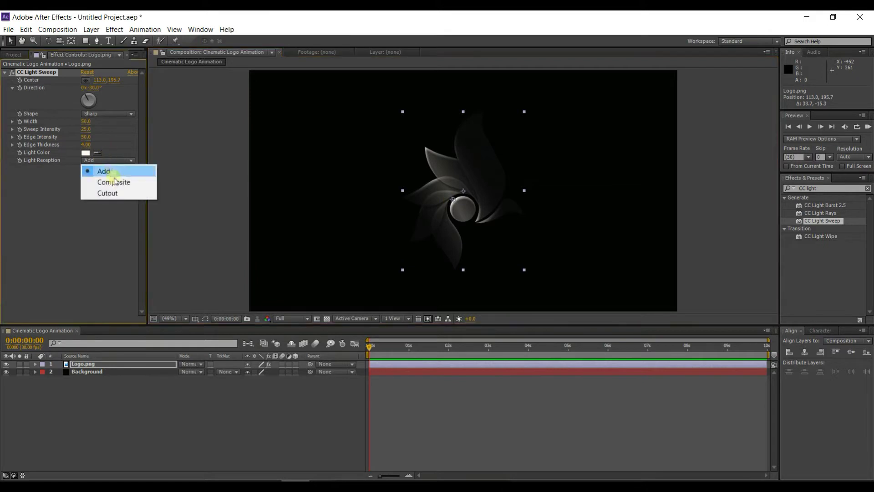
left_click(115, 193)
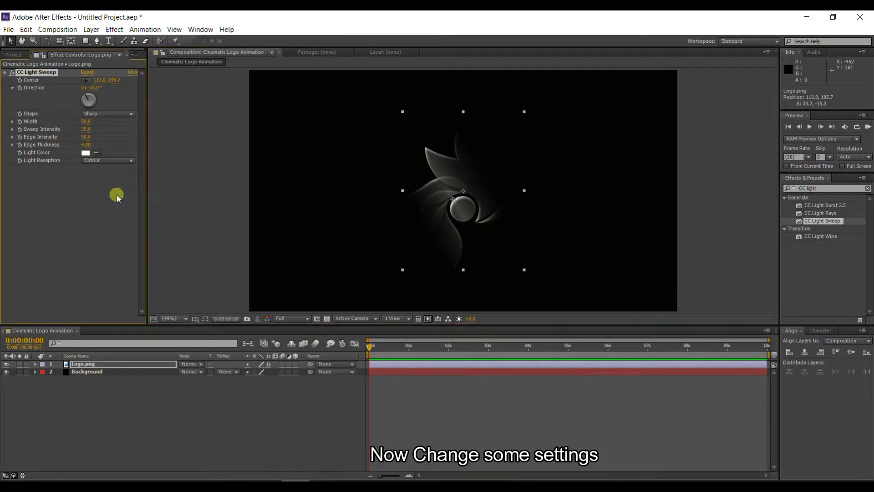
left_click(87, 121)
type("2")
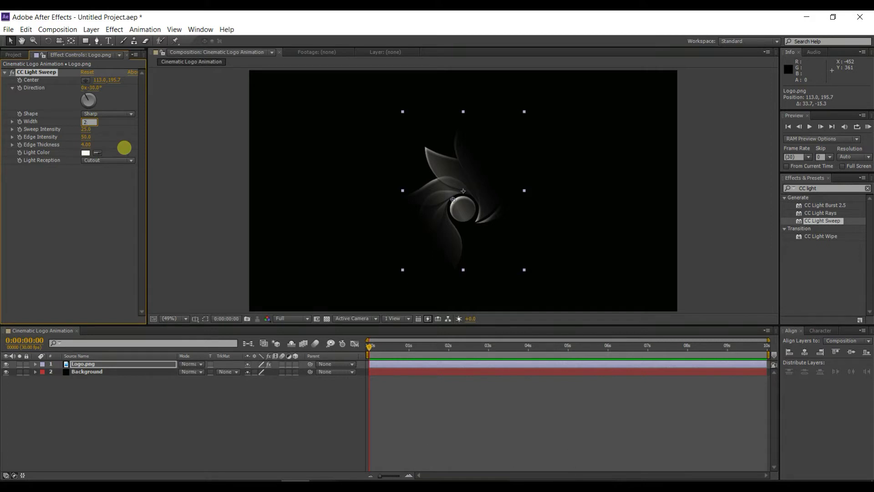
key("Return")
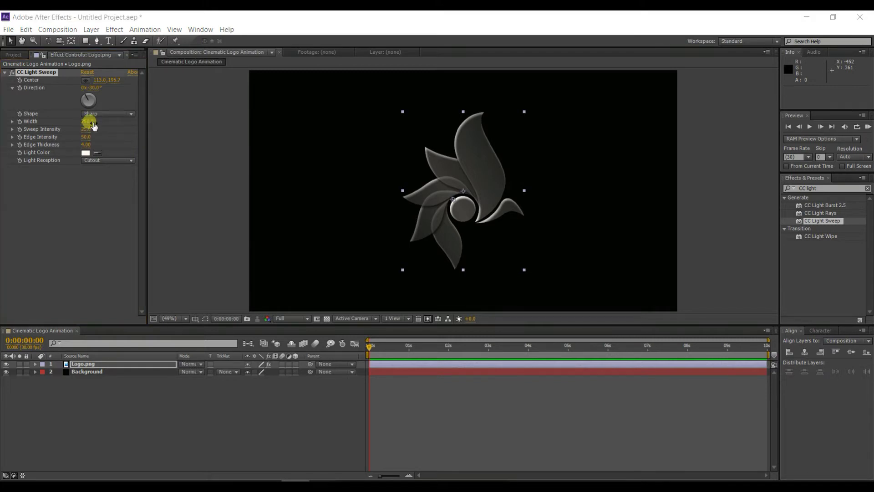
Step: Set sweep Width to 200 and Edge Thickness to 2, and nudge the centre onto the logo
left_click_drag(94, 126, 69, 126)
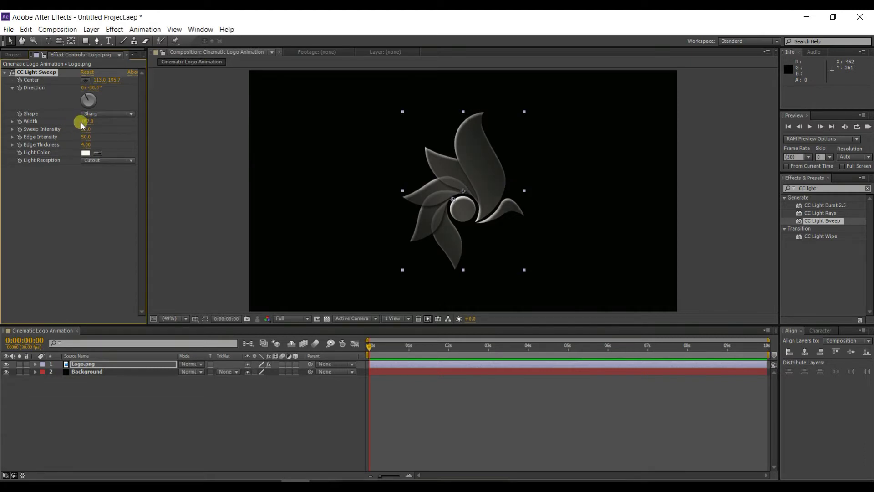
left_click_drag(86, 122, 90, 129)
left_click(87, 122)
key("Return")
left_click(86, 145)
type("2")
key("Return")
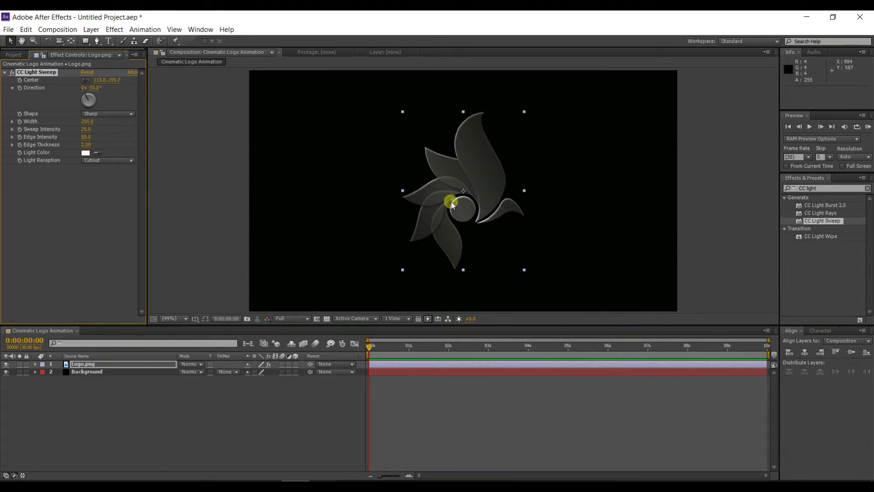
mouse_move(451, 200)
left_mouse_down()
mouse_move(470, 152)
mouse_move(448, 199)
left_mouse_up()
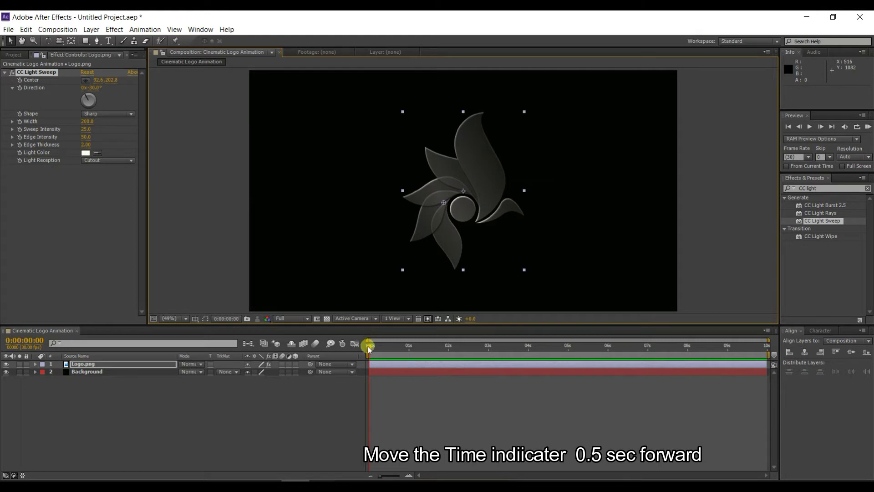
Step: At 0:00:00:16, place the sweep centre beyond the logo's lower left and keyframe it
left_click_drag(369, 347, 390, 348)
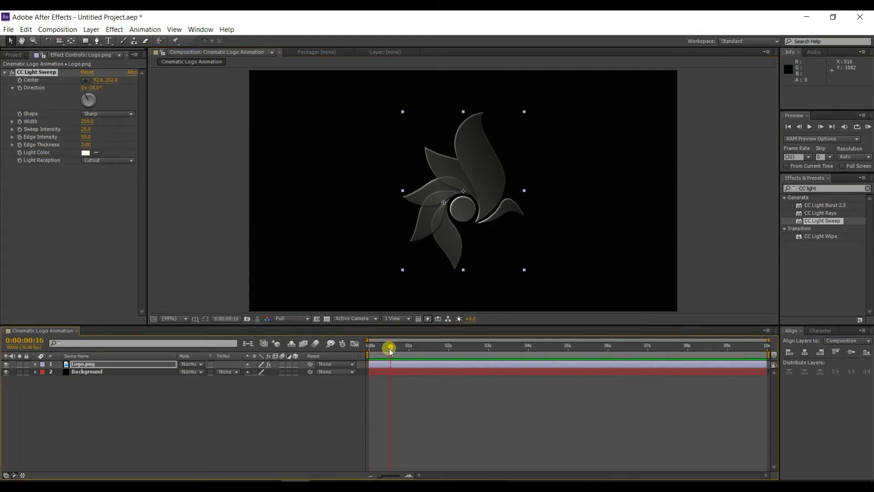
left_click_drag(444, 203, 310, 288)
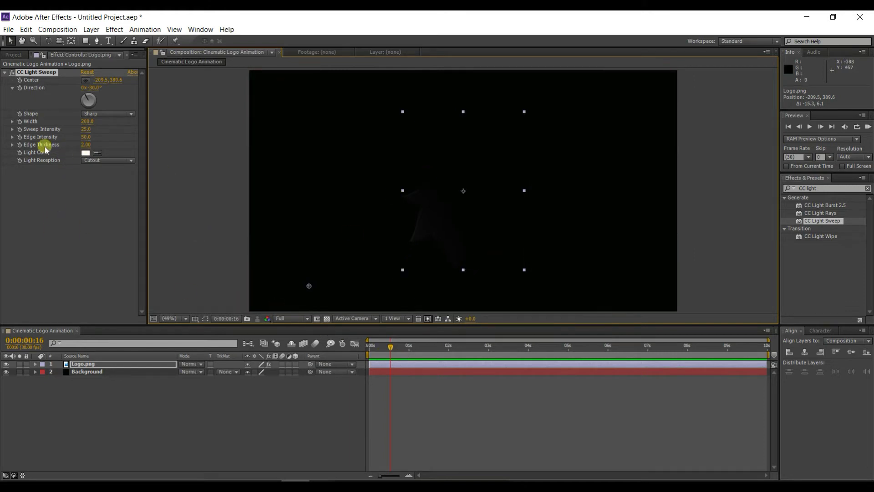
left_click(20, 81)
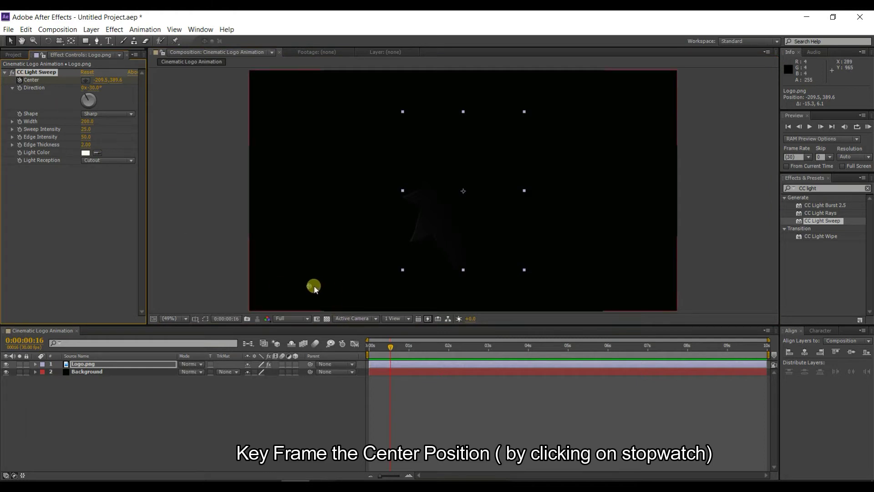
Step: At 0:00:06:15, move the sweep centre past the logo's upper right
left_click_drag(390, 345, 569, 367)
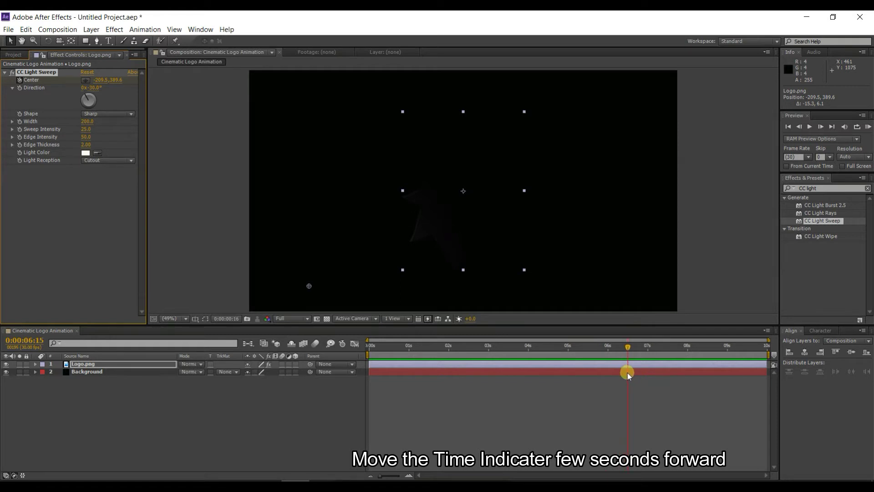
left_click_drag(627, 372, 627, 375)
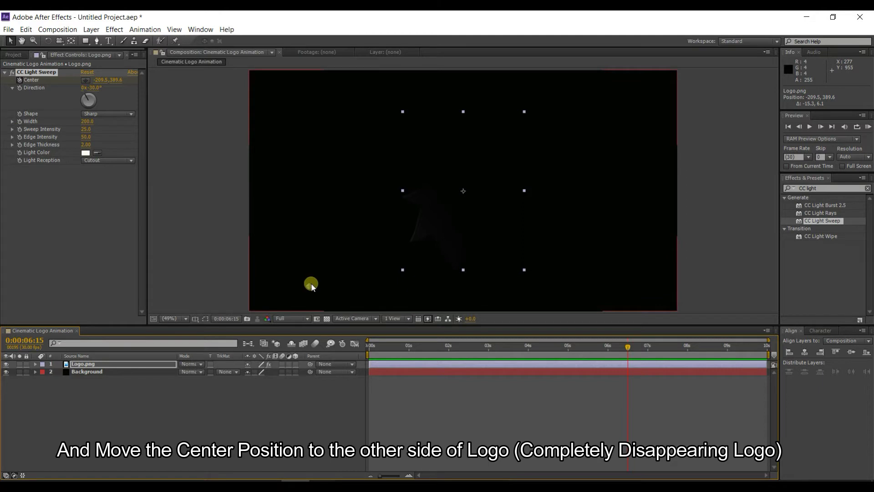
mouse_move(311, 286)
left_mouse_down()
mouse_move(480, 206)
mouse_move(589, 121)
mouse_move(639, 96)
left_mouse_up()
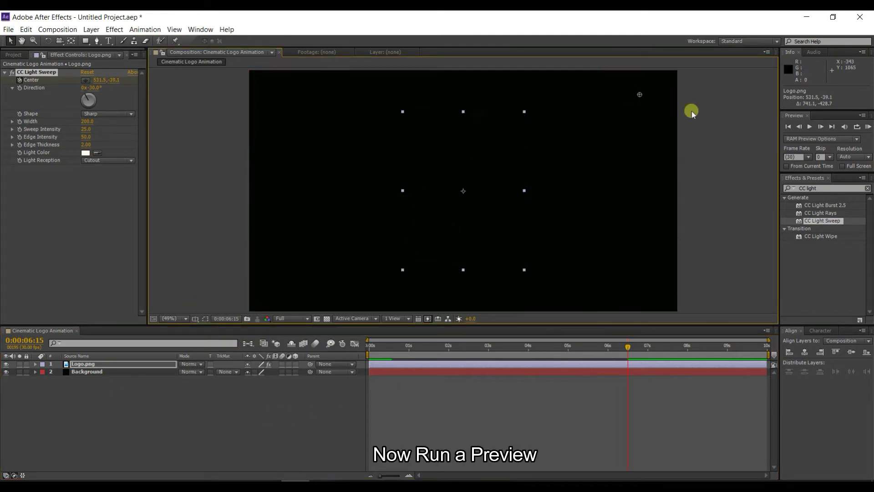
Step: RAM preview the light sweep, then scrub back to 0:00:03:06
left_click(867, 128)
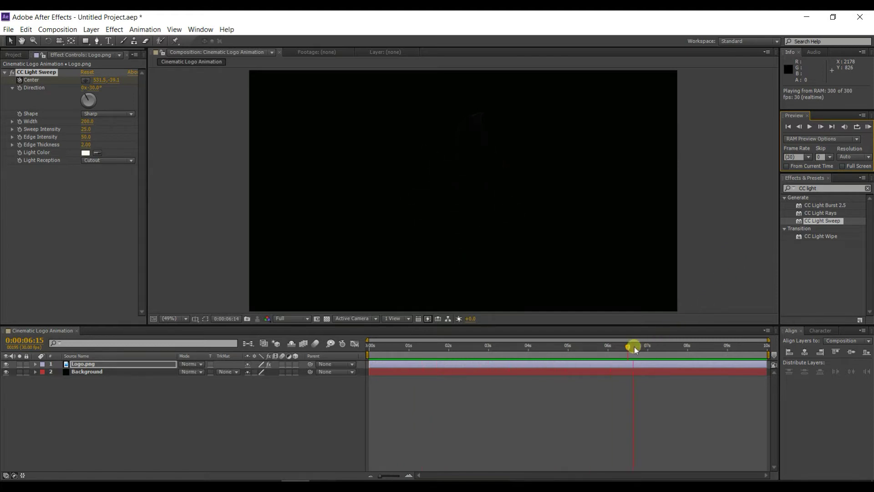
left_click_drag(632, 348, 497, 347)
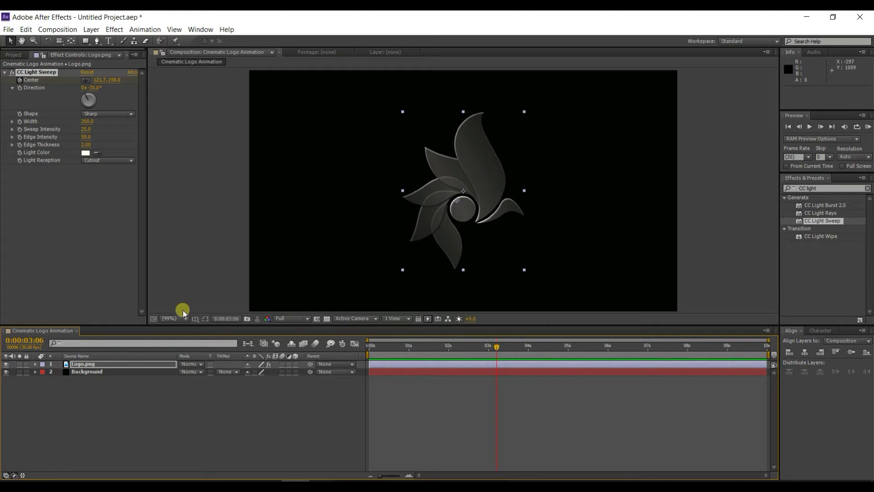
Step: Apply Easy Ease to both Center keyframes of the light sweep
left_click(118, 364)
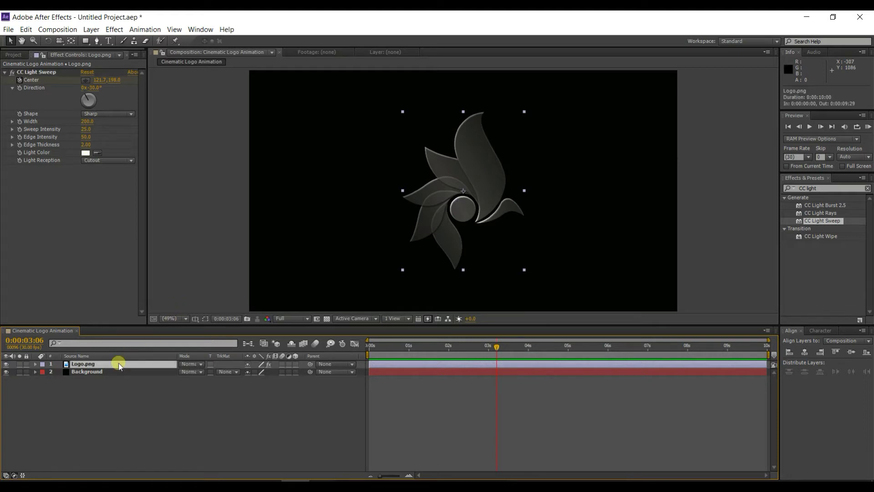
key("u")
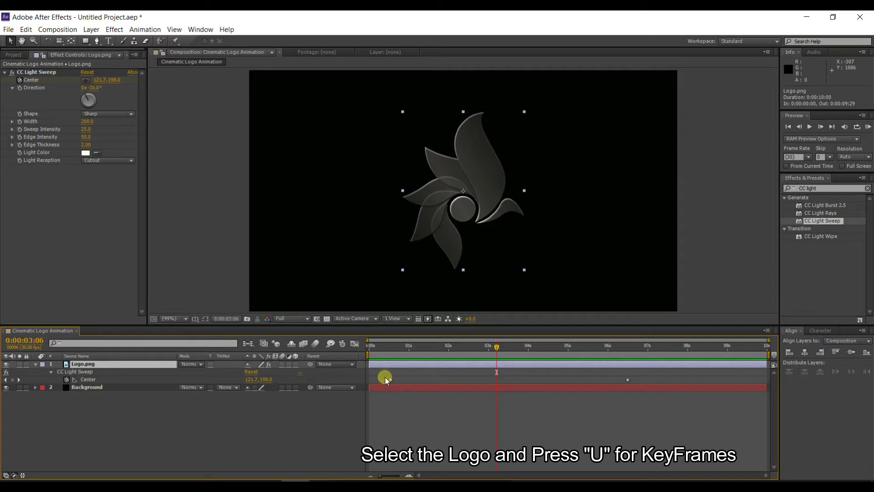
left_click(586, 390)
left_click_drag(637, 385, 380, 383)
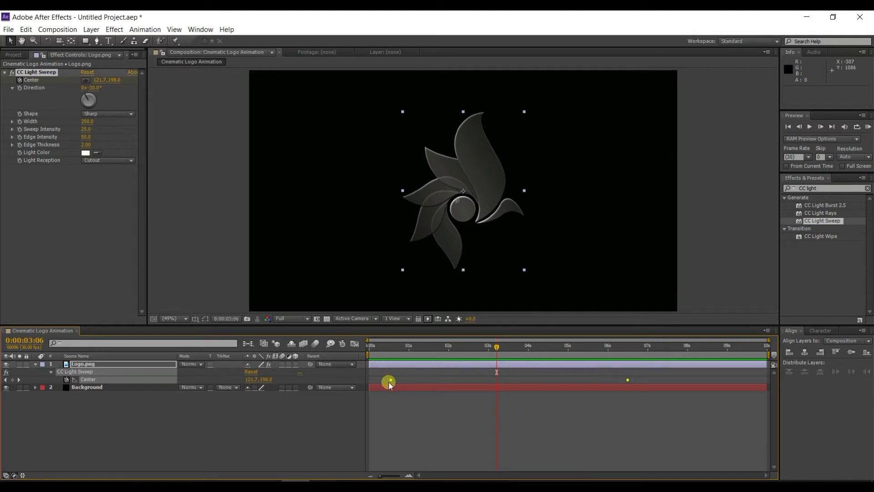
right_click(391, 380)
mouse_move(445, 377)
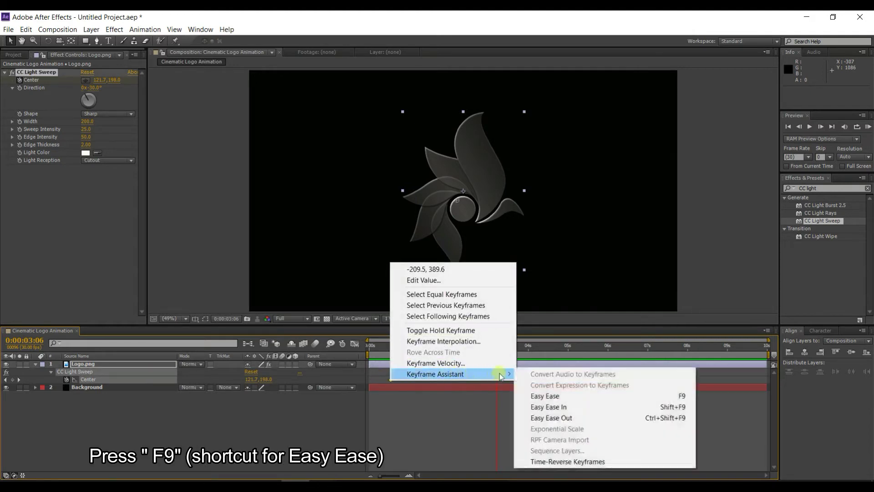
left_click(538, 397)
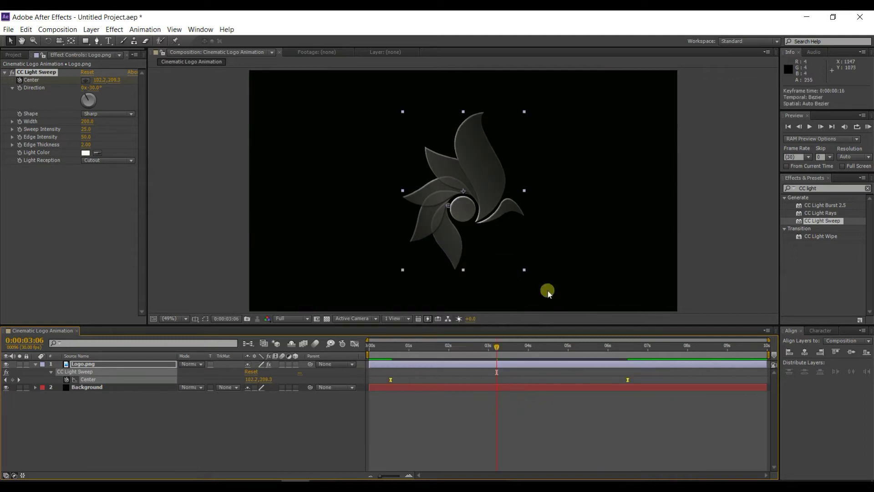
Step: Preview the eased sweep animation and collapse the Logo.png layer
left_click(867, 127)
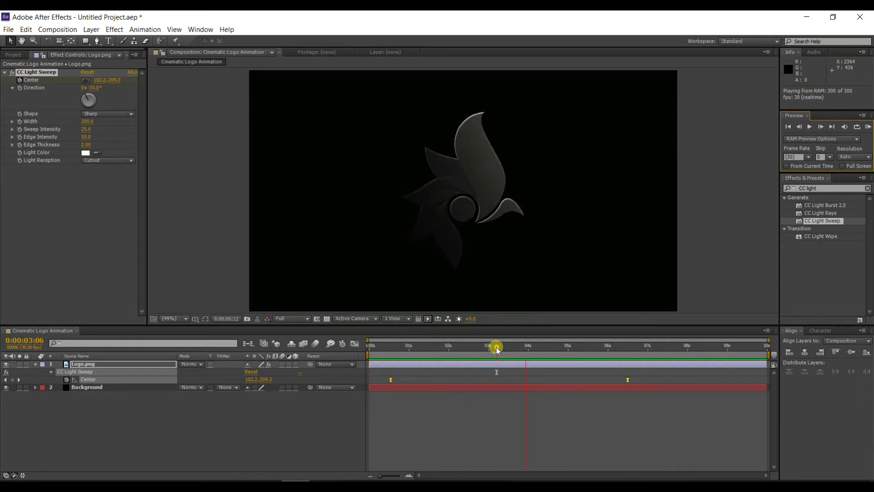
key("space")
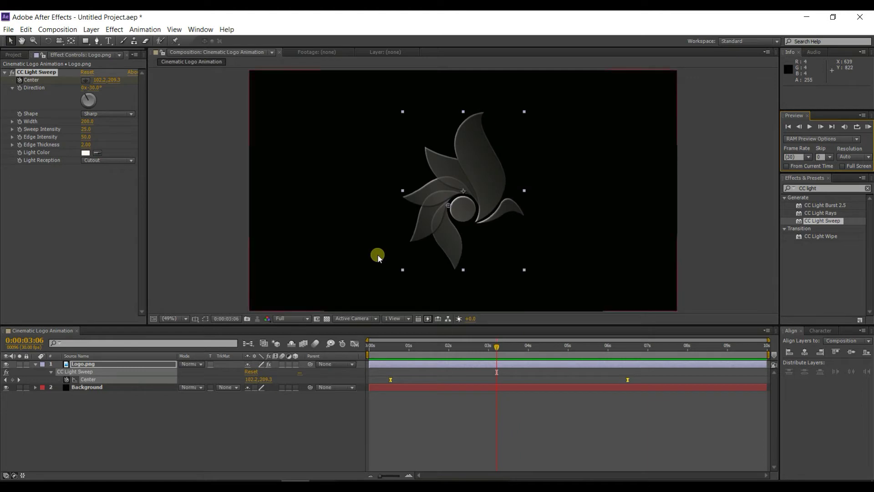
left_click(97, 366)
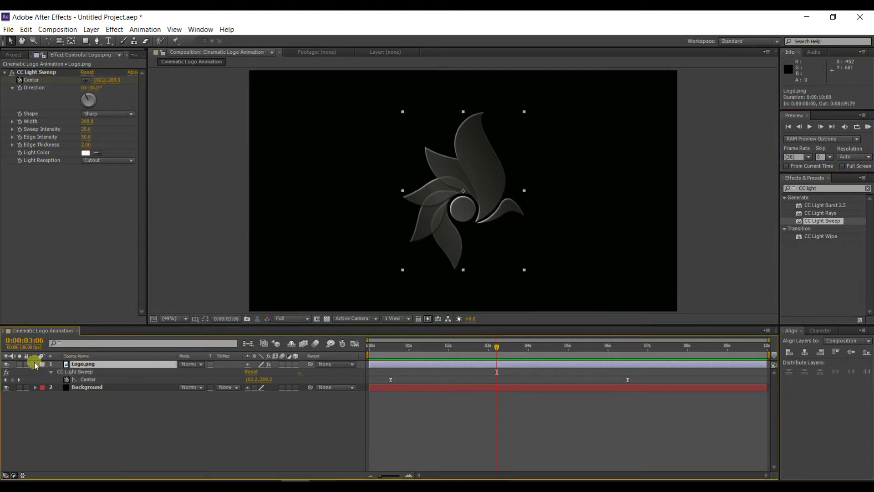
left_click(35, 364)
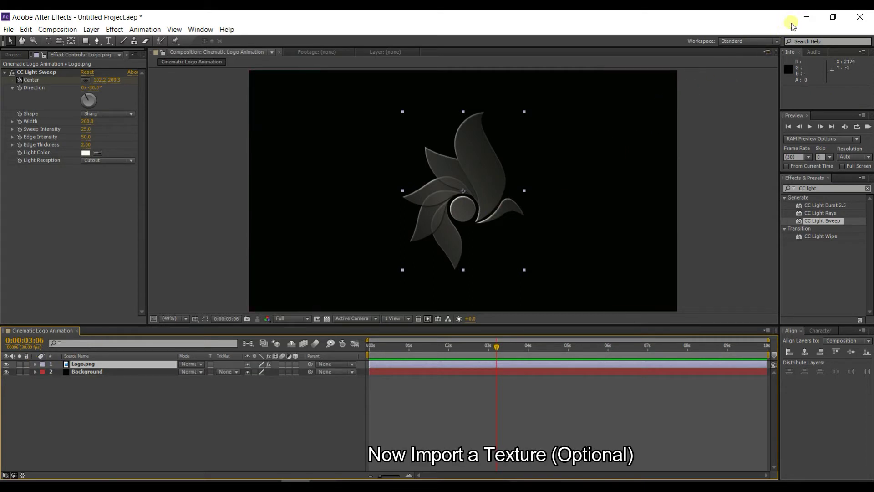
Step: Drag the texture image from the desktop toward After Effects
left_click(806, 17)
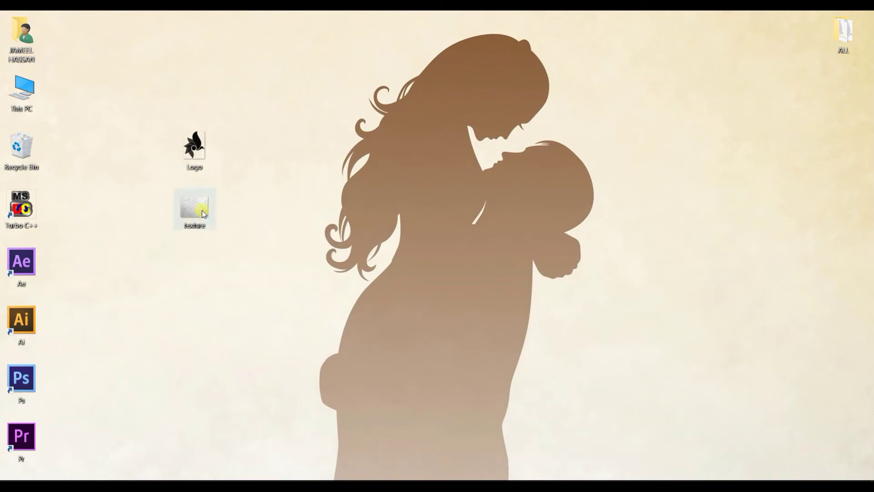
mouse_move(203, 214)
left_mouse_down()
mouse_move(291, 354)
mouse_move(266, 373)
left_mouse_up()
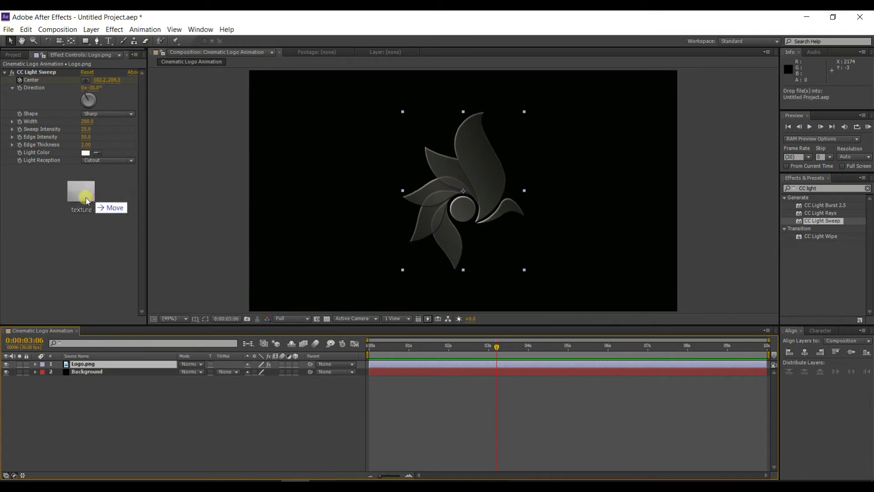
Step: Import texture.png and drop it into the timeline just below Logo.png, above Background
left_click_drag(266, 373, 32, 93)
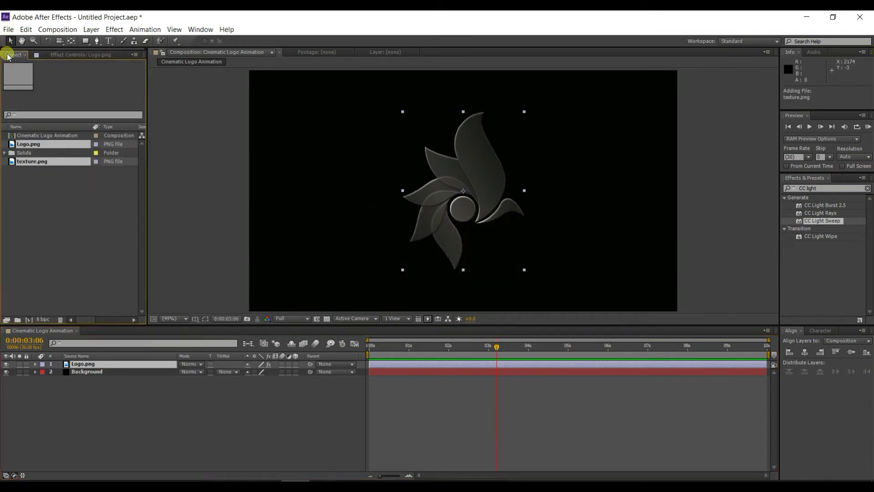
left_click(13, 54)
left_click(39, 173)
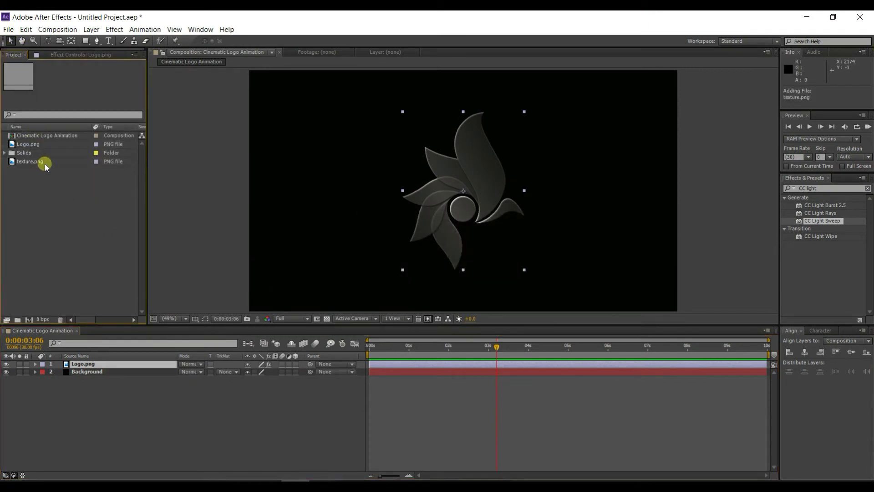
left_click(40, 160)
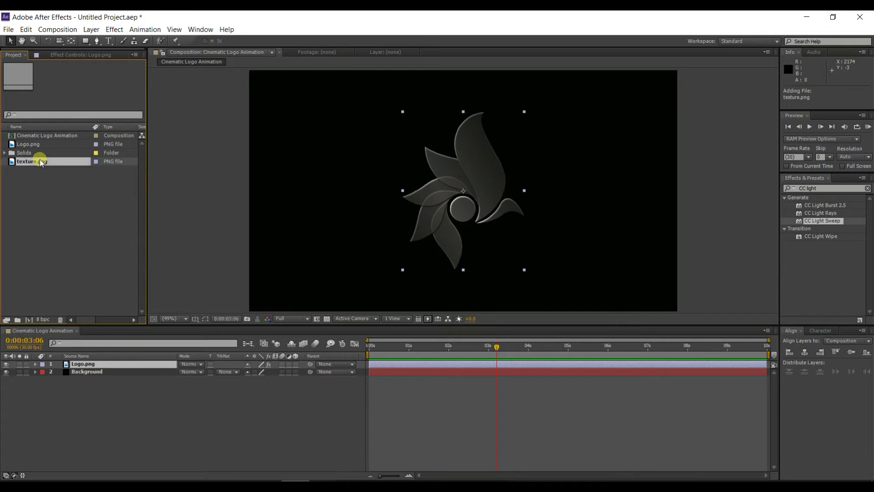
mouse_move(40, 161)
left_mouse_down()
mouse_move(52, 164)
mouse_move(96, 369)
left_mouse_up()
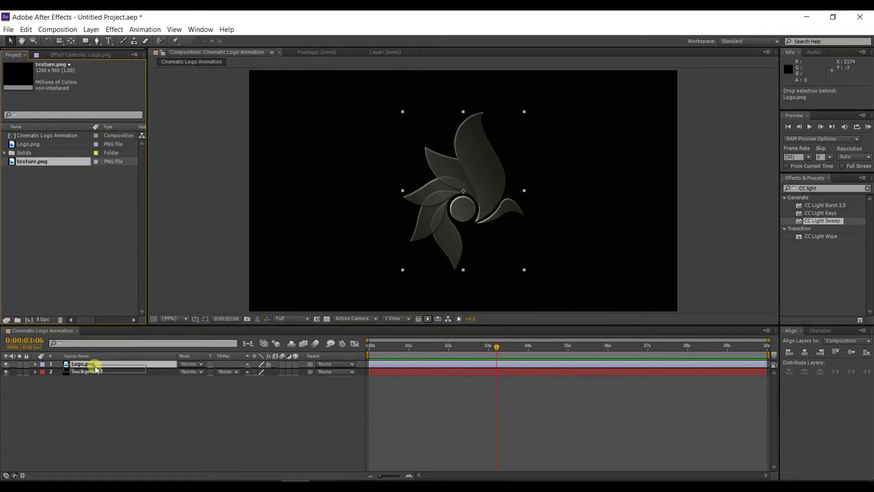
left_click_drag(96, 369, 97, 366)
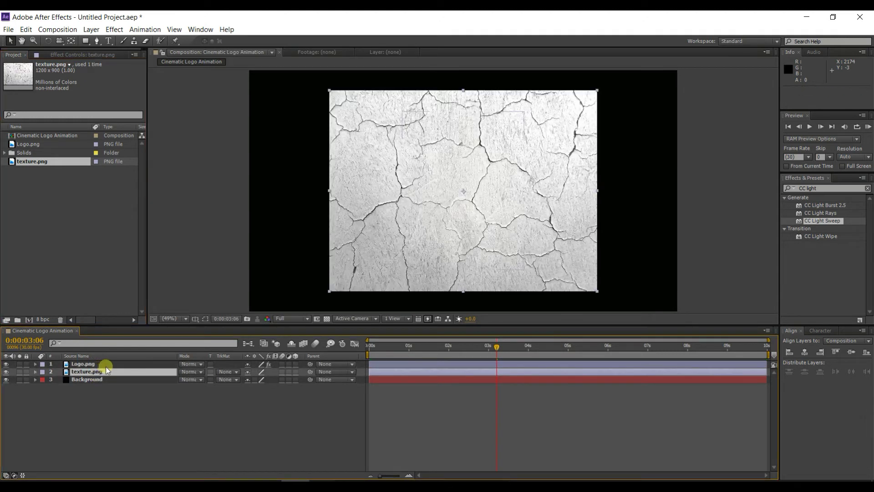
Step: Hide the texture.png layer and search Effects & Presets for 'text'
left_click(7, 371)
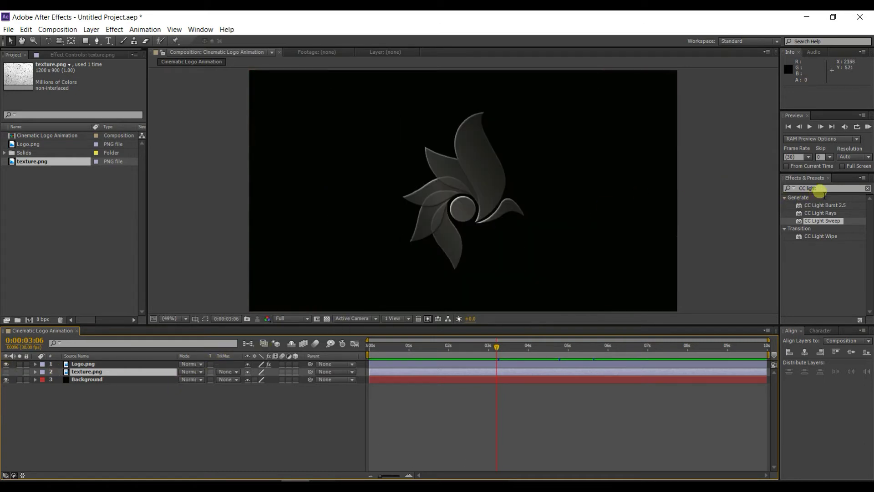
left_click(822, 178)
key("BackSpace")
key("BackSpace")
key("BackSpace")
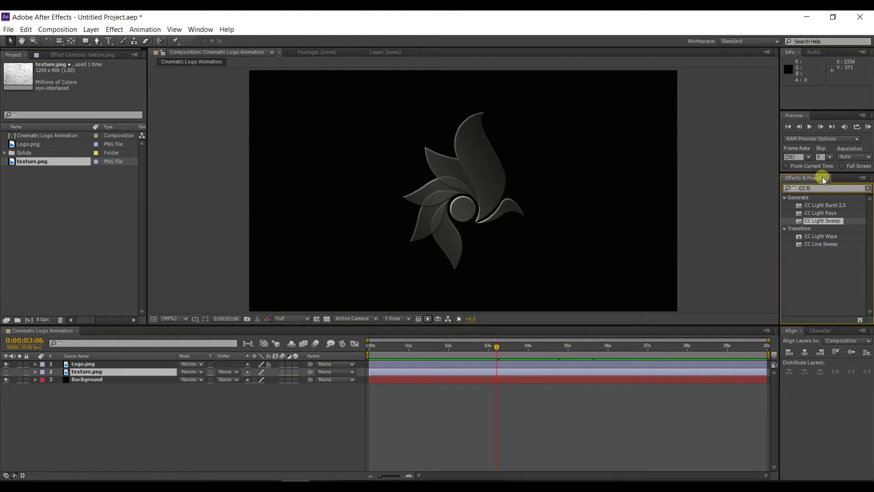
type("text")
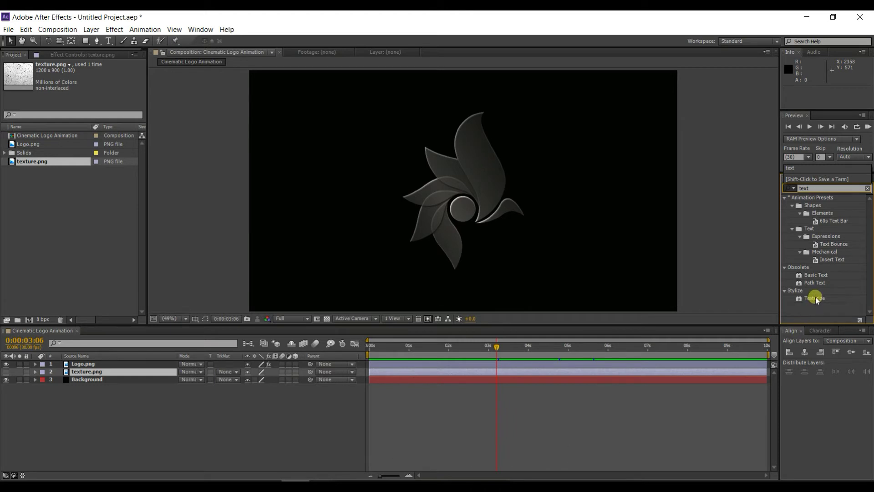
Step: Apply Texturize to Logo.png, undoing the accidental application on texture.png
double_click(815, 298)
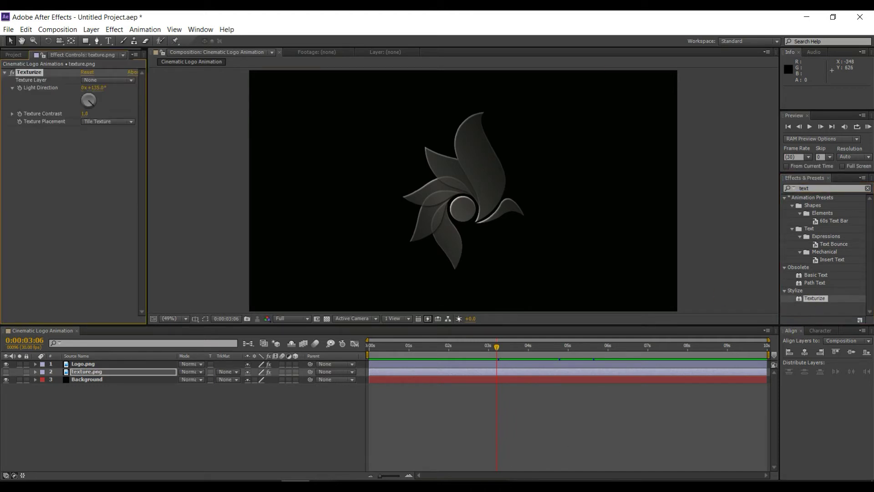
key("ctrl+z")
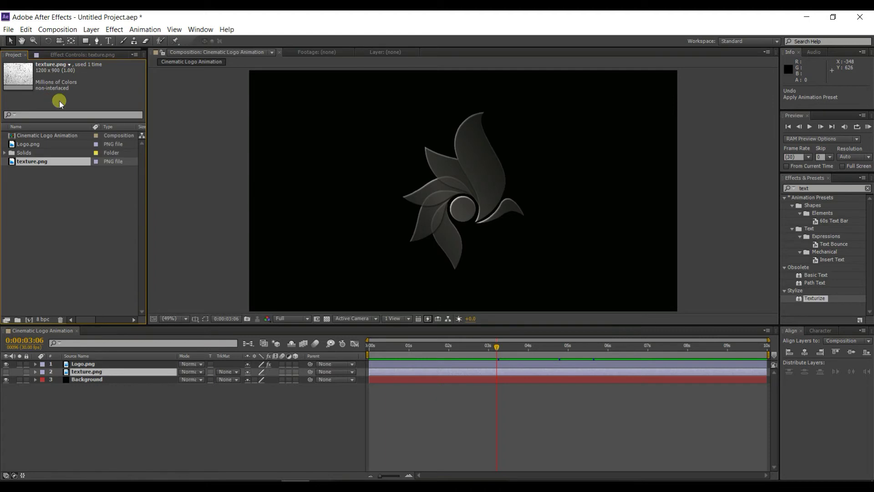
left_click(99, 364)
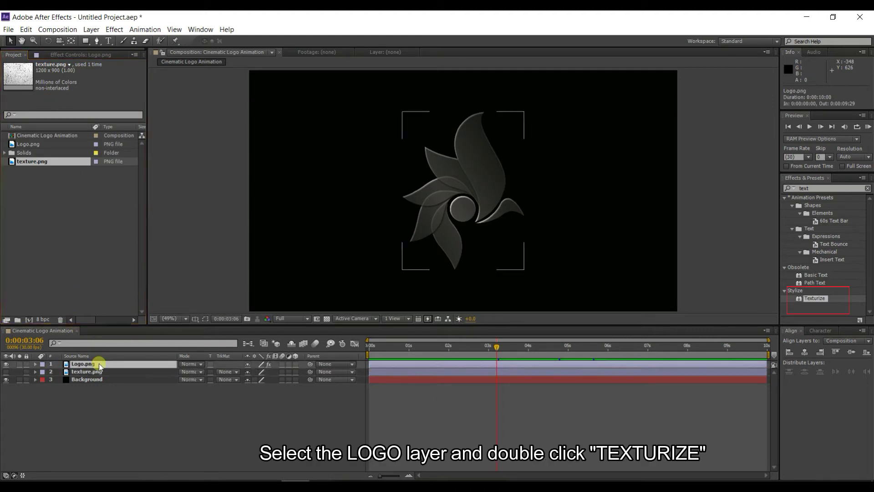
double_click(814, 298)
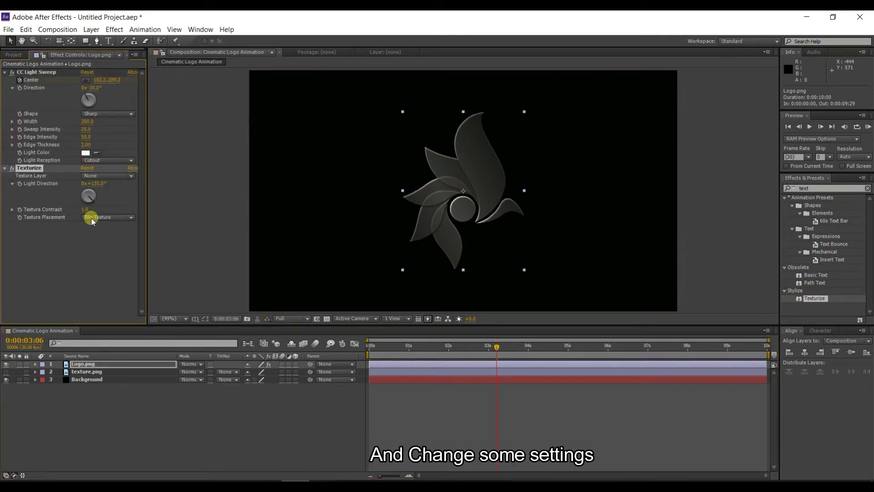
Step: Set Texturize's texture layer to texture.png and view the composition at 100%
left_click(91, 178)
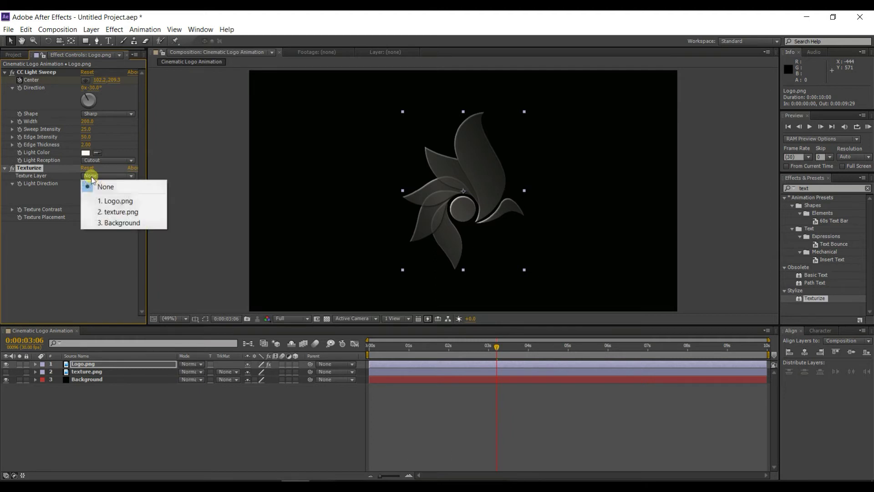
left_click(113, 212)
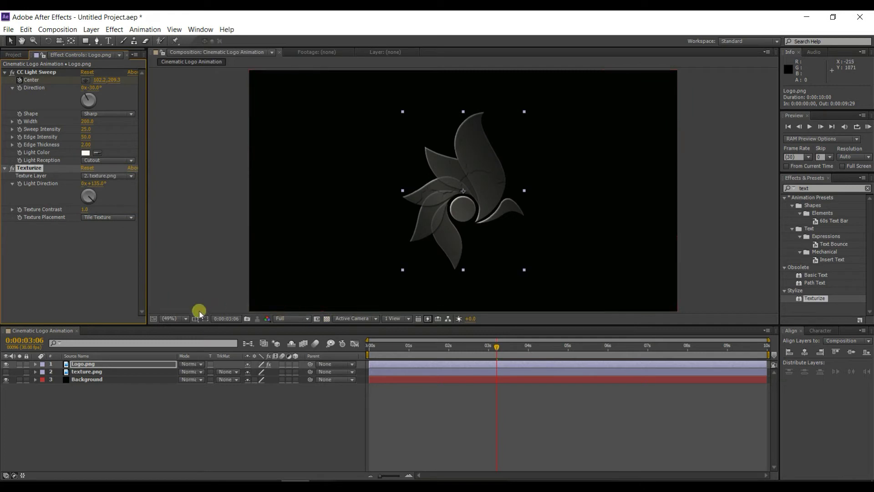
left_click(178, 319)
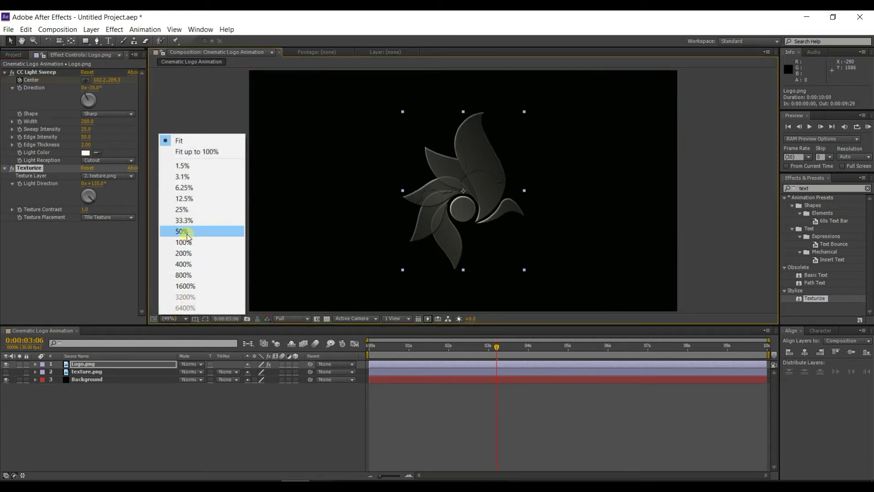
left_click(187, 232)
left_click(177, 319)
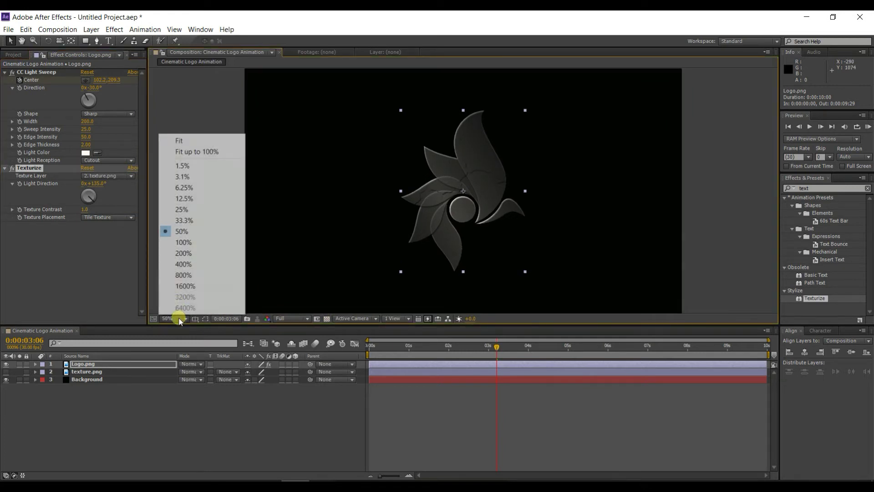
left_click(183, 242)
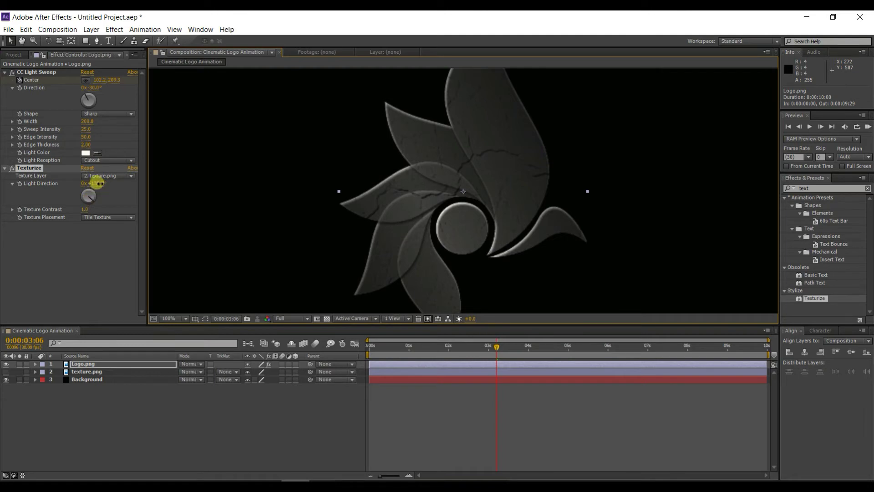
Step: Set light direction to about 163°, texture contrast 2.0, and light sweep edge intensity 21
left_click_drag(98, 183, 114, 190)
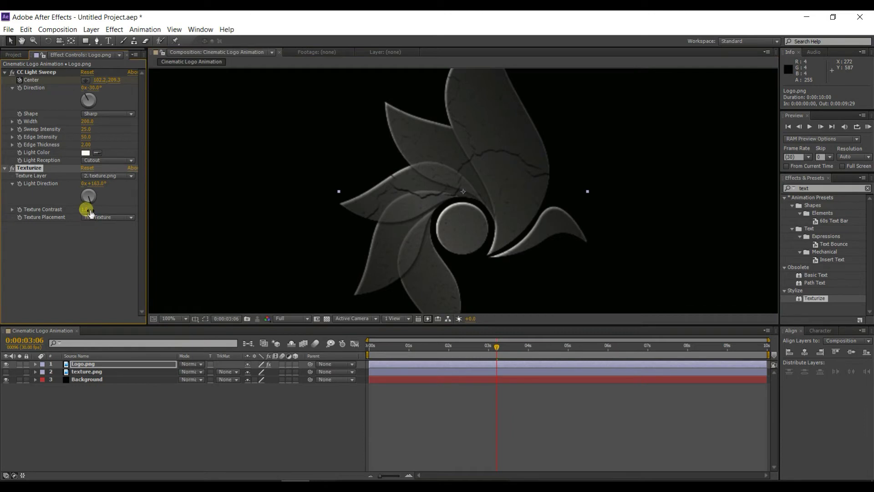
left_click_drag(90, 213, 134, 210)
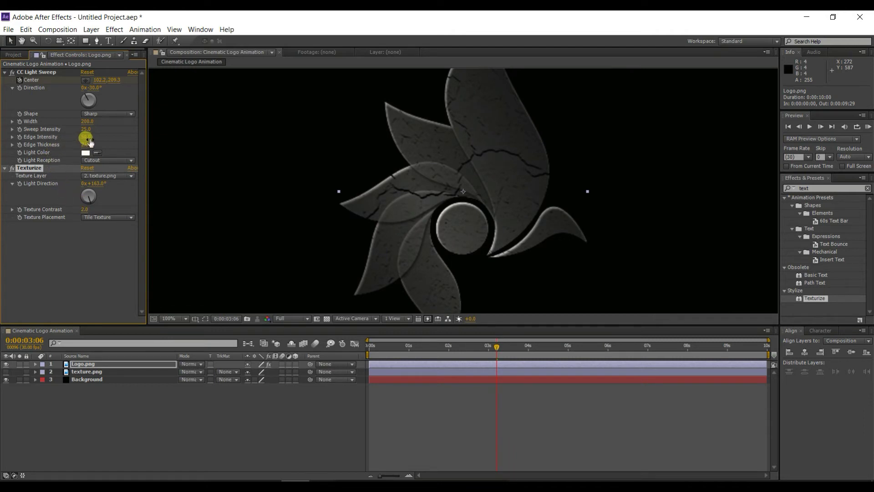
mouse_move(86, 137)
left_mouse_down()
mouse_move(72, 143)
mouse_move(91, 139)
left_mouse_up()
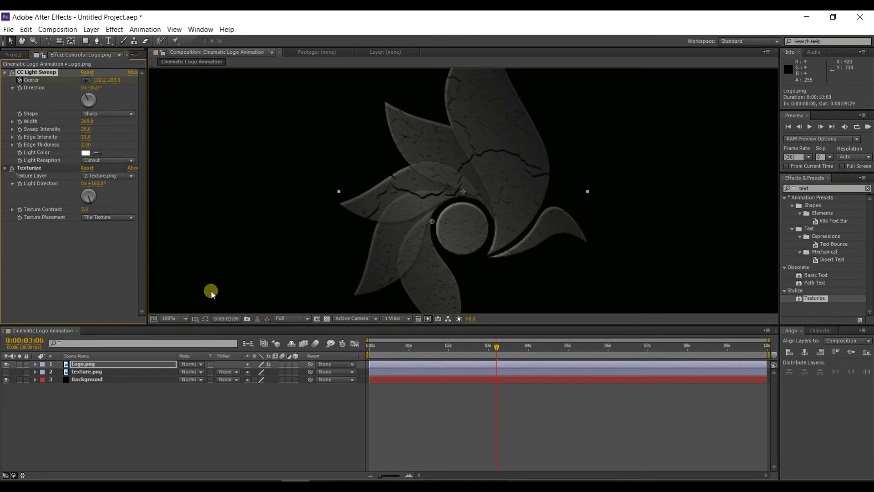
left_click(182, 318)
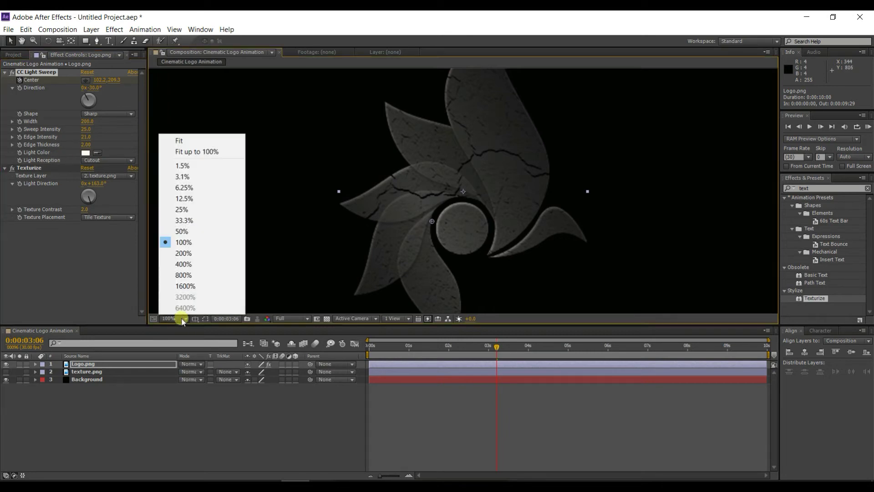
left_click(183, 230)
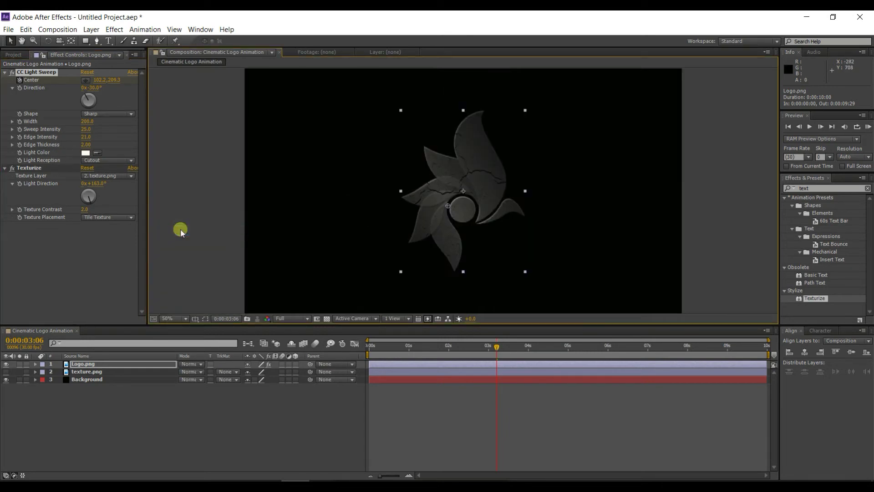
left_click(867, 128)
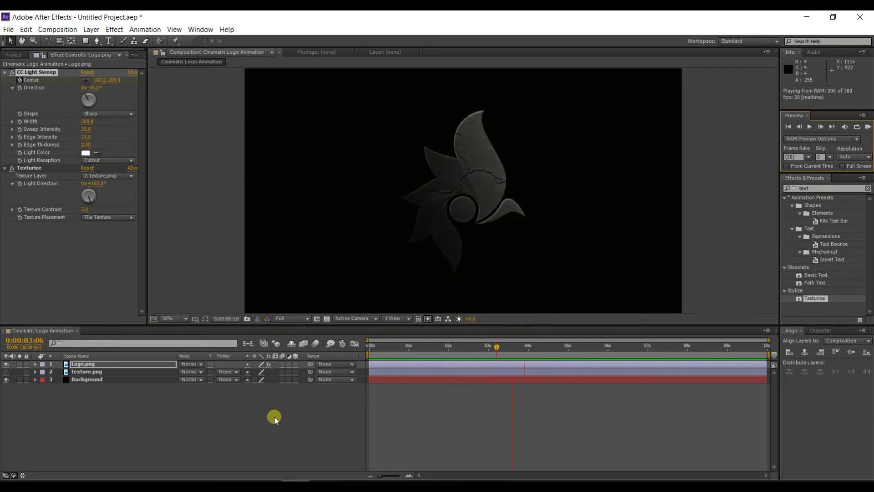
left_click(497, 346)
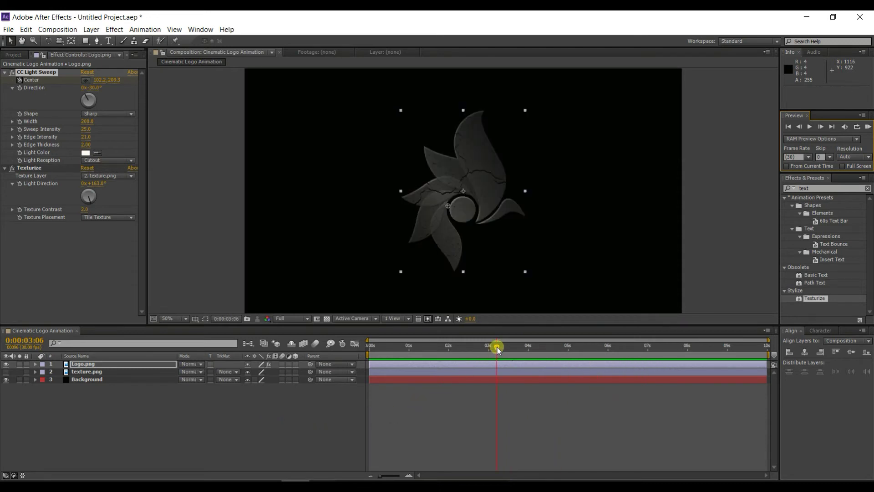
Step: Reveal Logo.png's Scale and set it to 220% at 0:00:00:18
left_click(121, 365)
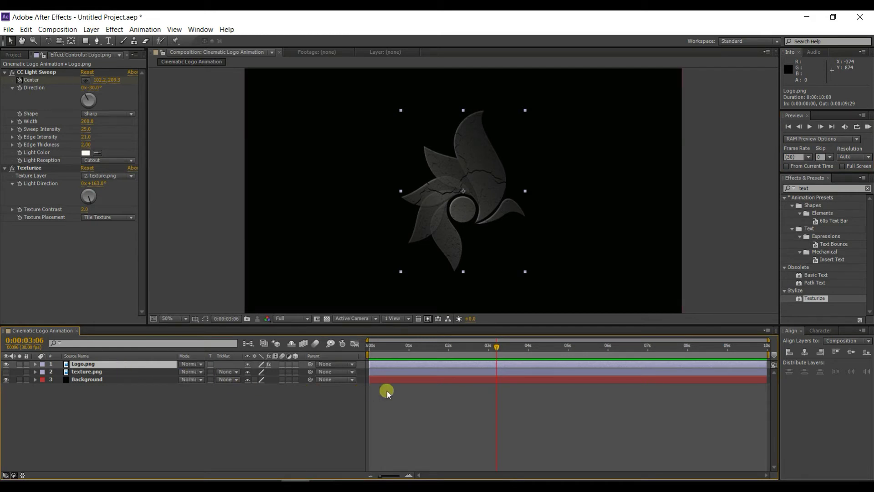
key("s")
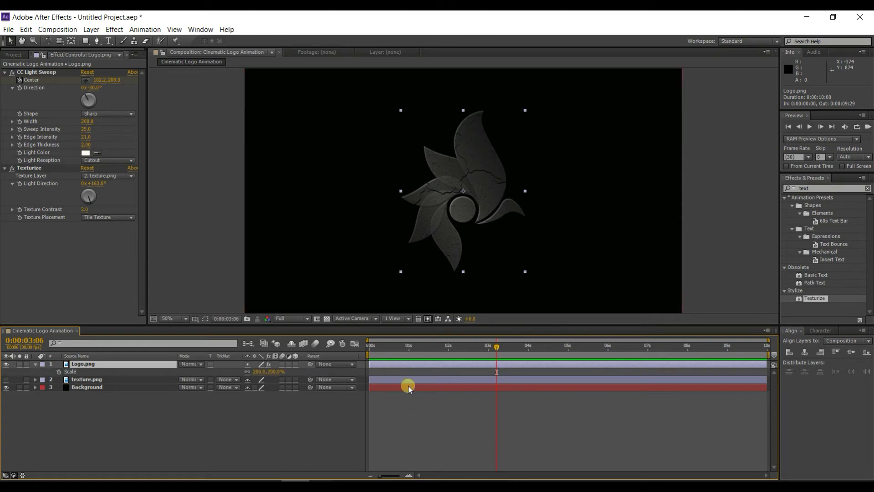
left_click_drag(496, 347, 396, 362)
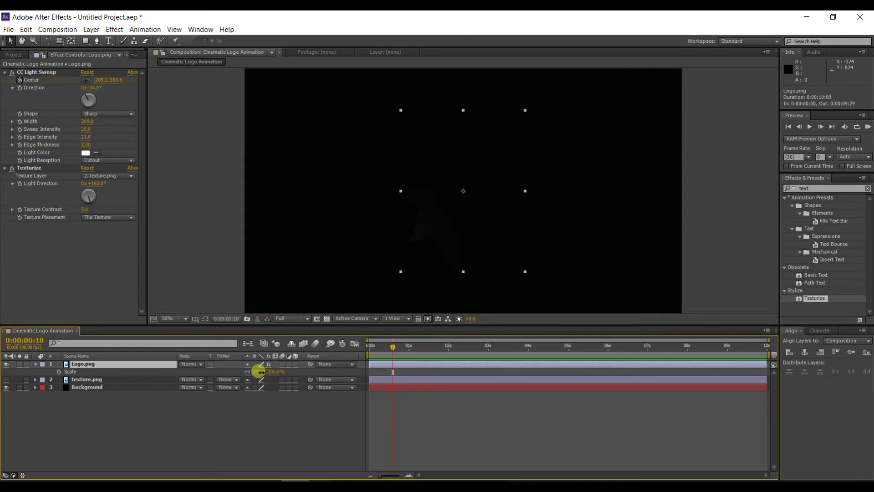
left_click_drag(261, 371, 283, 375)
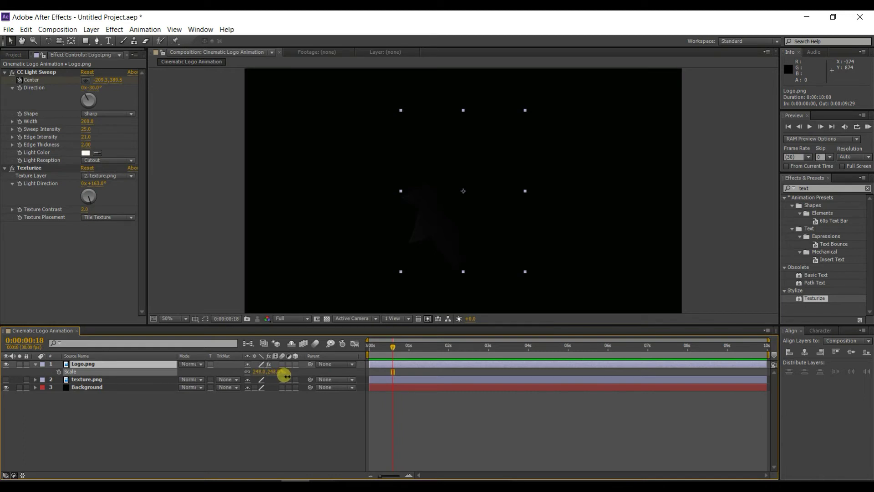
left_click_drag(285, 375, 293, 381)
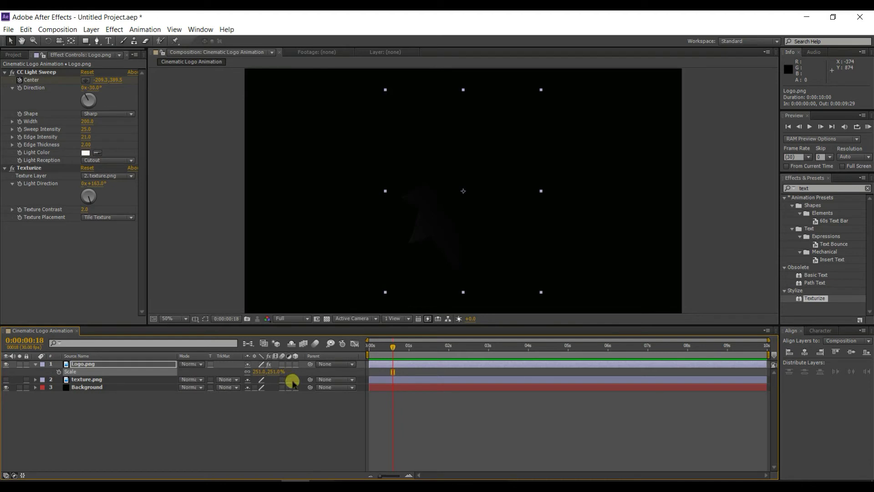
left_click(259, 371)
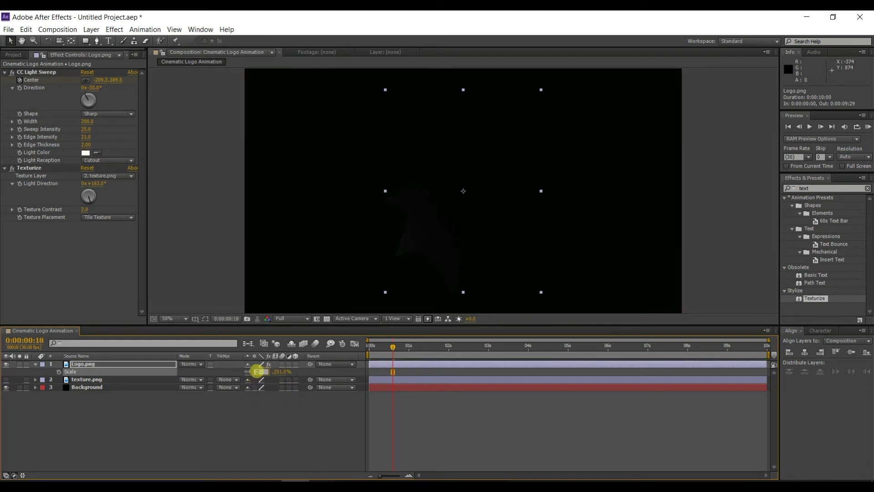
key("Return")
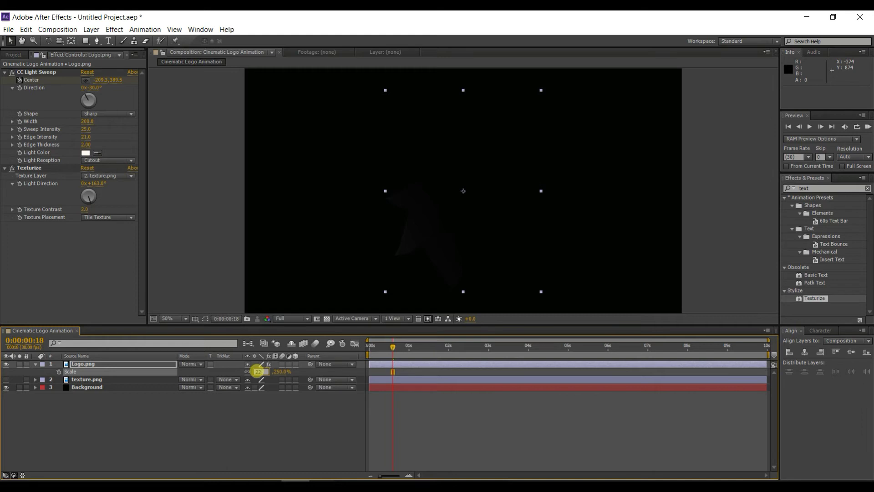
key("Return")
Step: Keyframe the logo's Scale and set it to 170% at about 0:00:06:16
left_click(60, 372)
left_click_drag(398, 354, 643, 375)
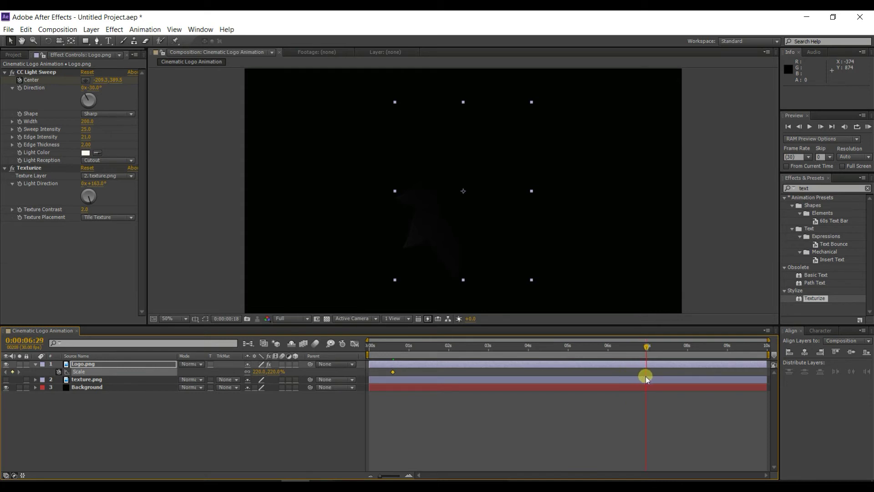
left_click_drag(643, 376, 629, 383)
left_click(258, 372)
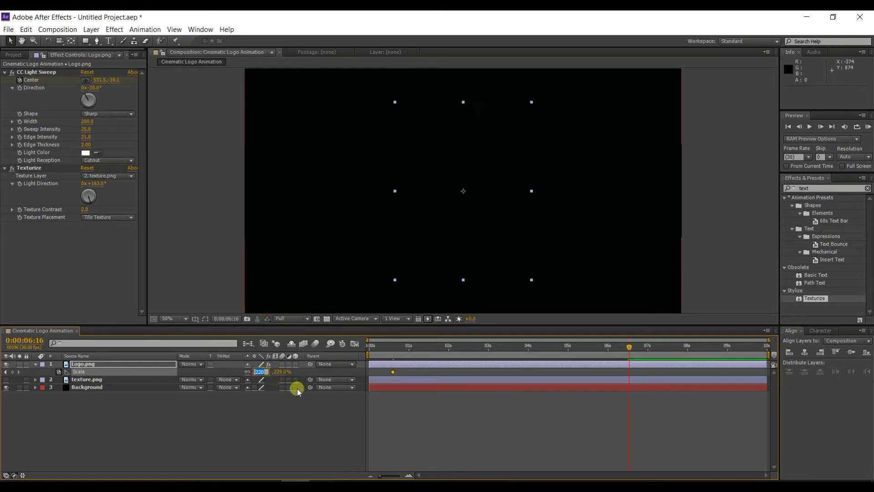
type("180")
key("Return")
left_click(260, 371)
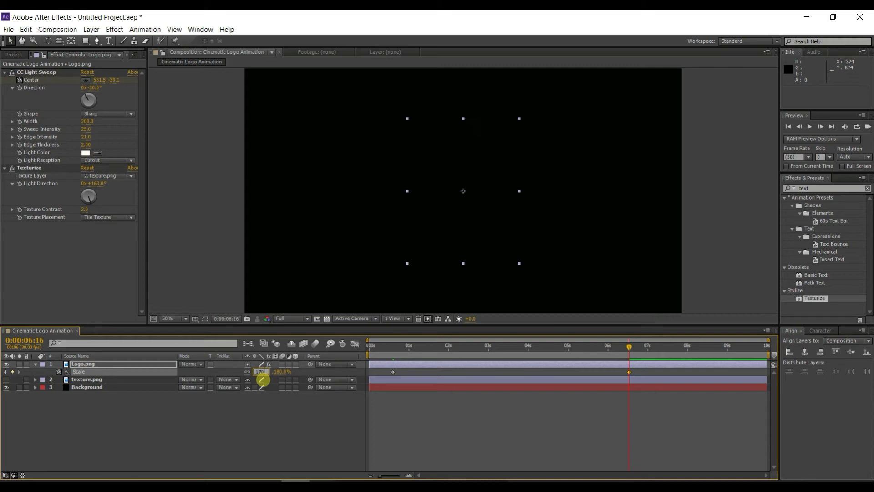
key("Return")
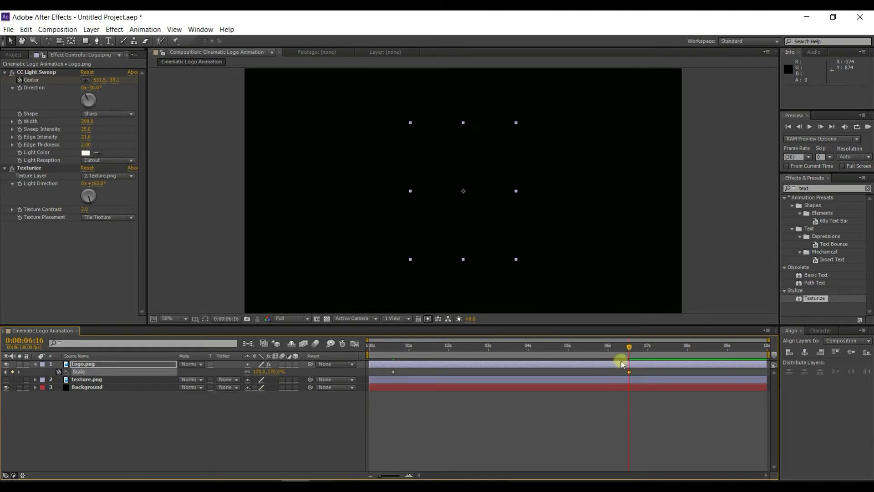
Step: Select both Scale keyframes and bring up their keyframe options
left_click_drag(628, 348, 528, 347)
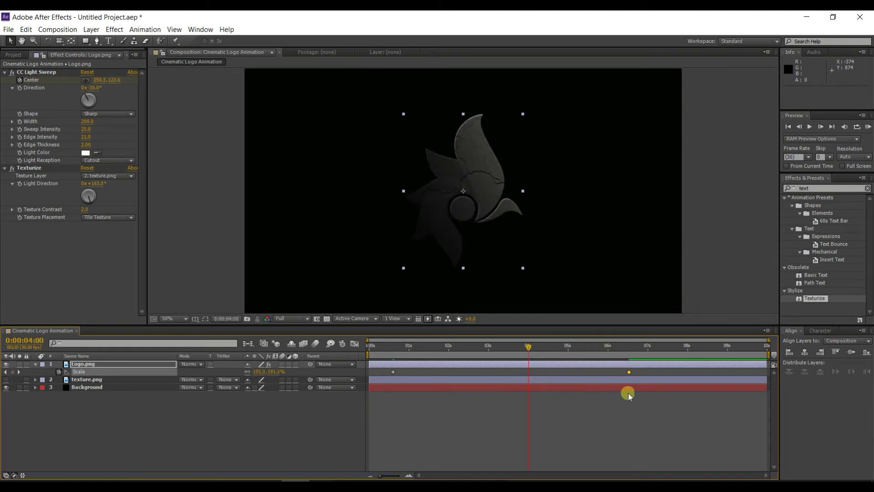
left_click(632, 374)
left_click_drag(635, 372, 377, 374)
right_click(394, 373)
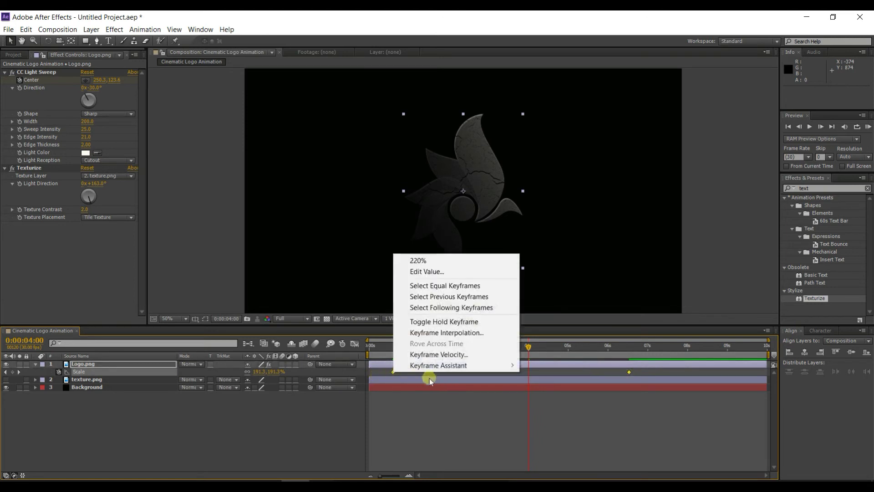
Step: Apply Easy Ease to both Scale keyframes and run a RAM preview of the shrink
mouse_move(514, 370)
left_click(536, 387)
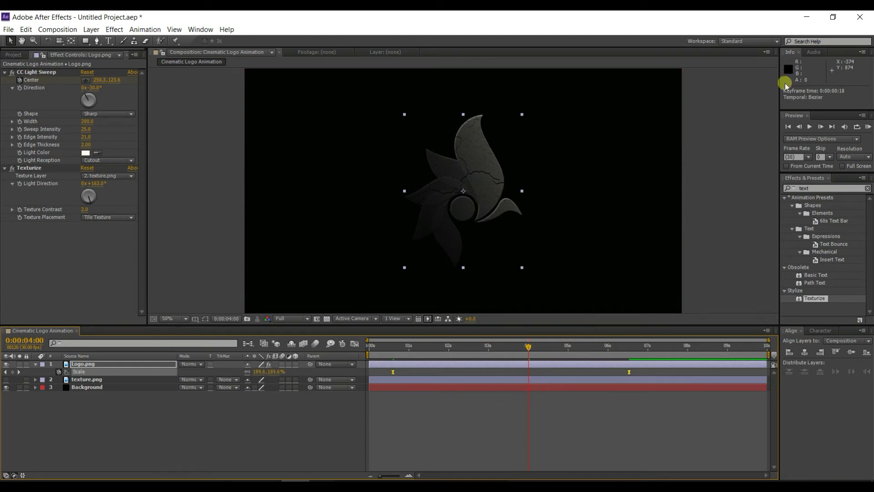
left_click(868, 127)
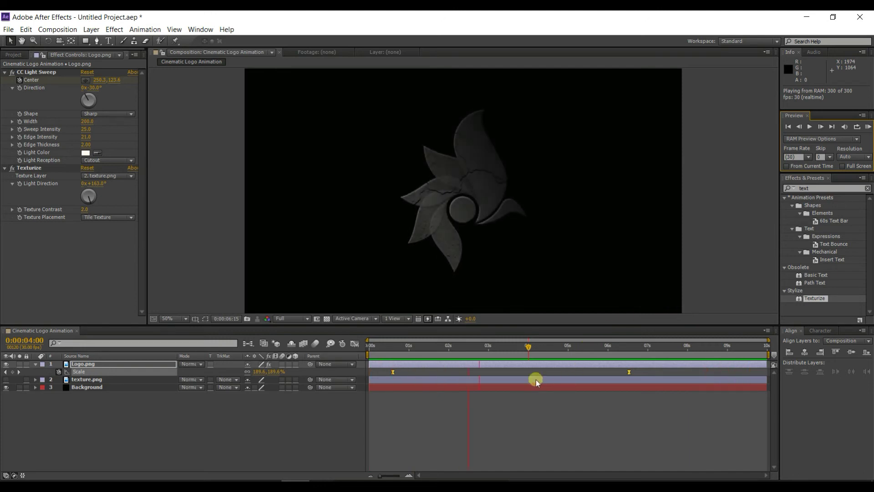
left_click(526, 349)
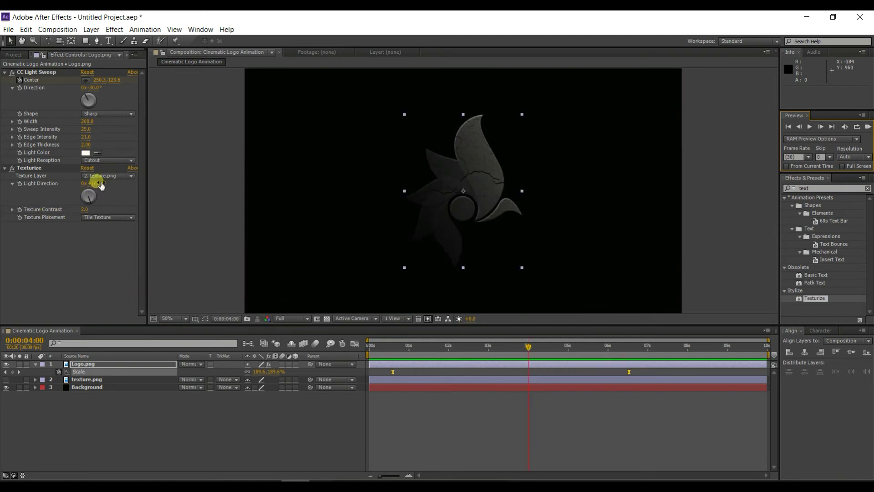
Step: Turn the Texturize light direction to 177° at 0:00:02:28, viewing at 100%
left_click_drag(101, 184, 105, 184)
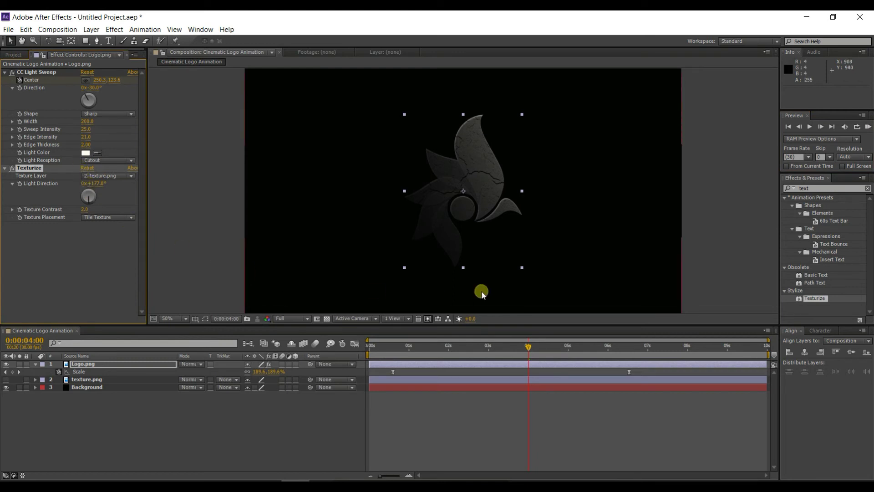
left_click_drag(527, 351, 486, 360)
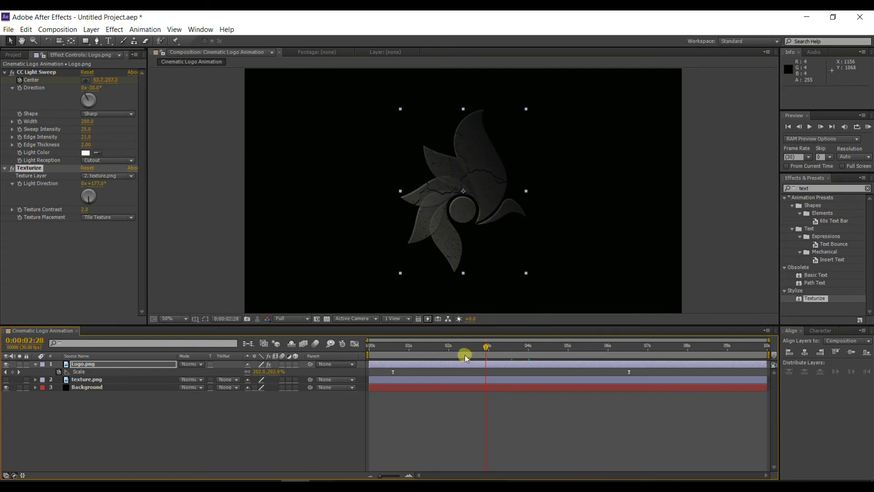
left_click(86, 184)
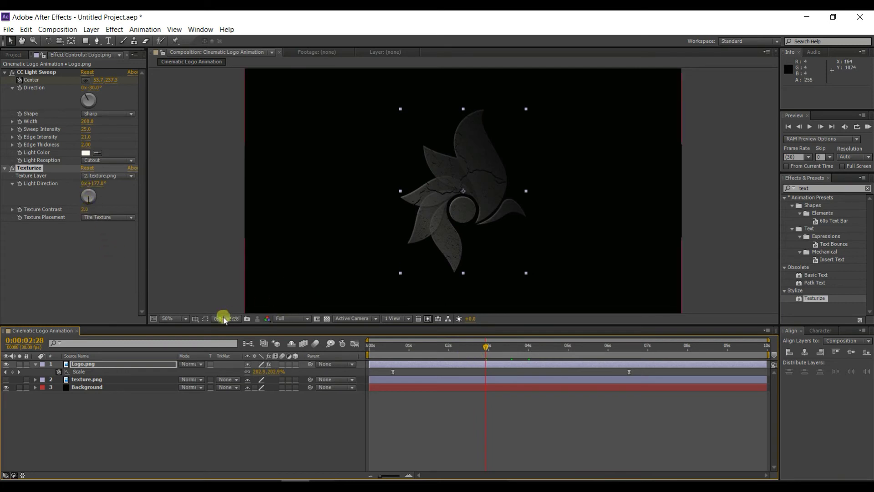
left_click(180, 318)
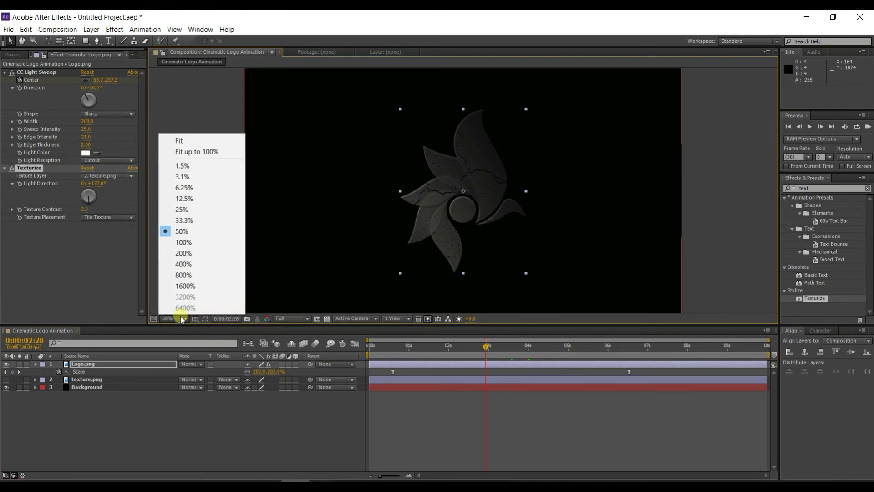
left_click(182, 241)
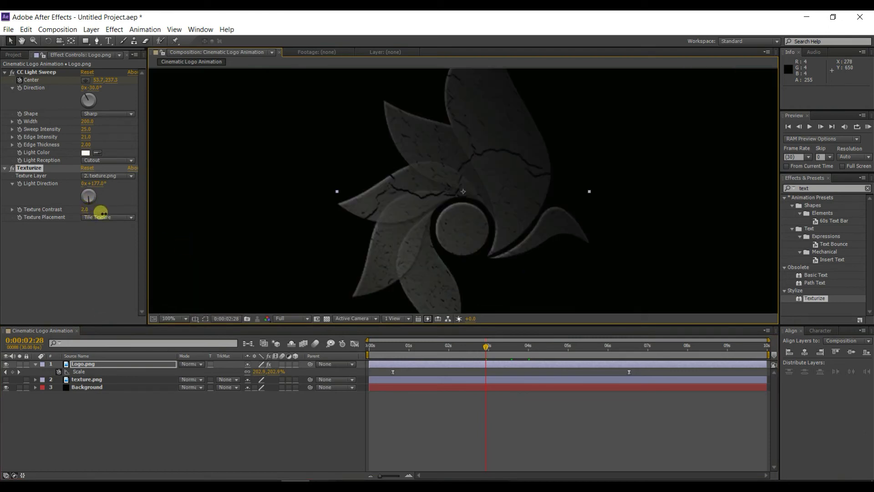
Step: Nudge a Texturize value, return the view to 50%, and run another RAM preview
left_click_drag(101, 213, 95, 210)
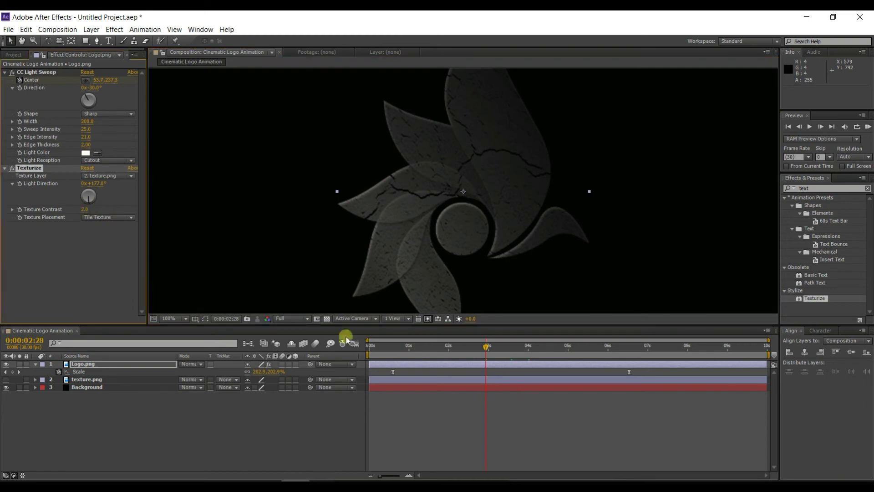
left_click(178, 319)
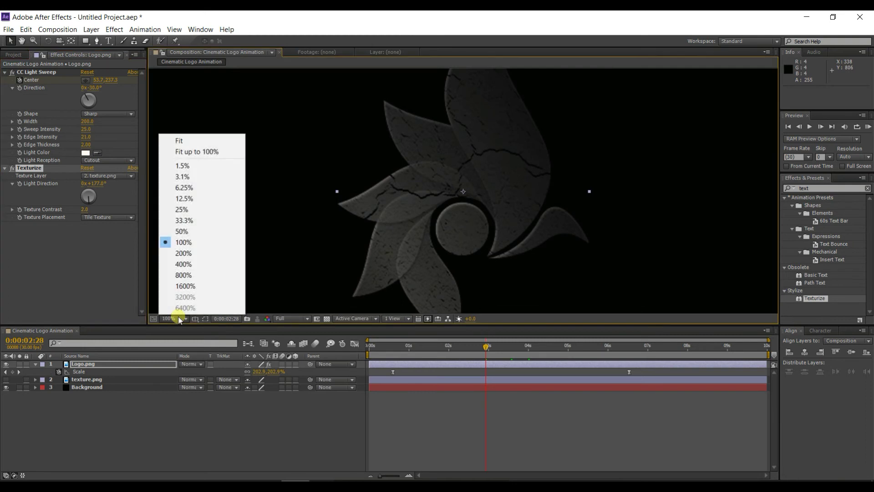
left_click(181, 231)
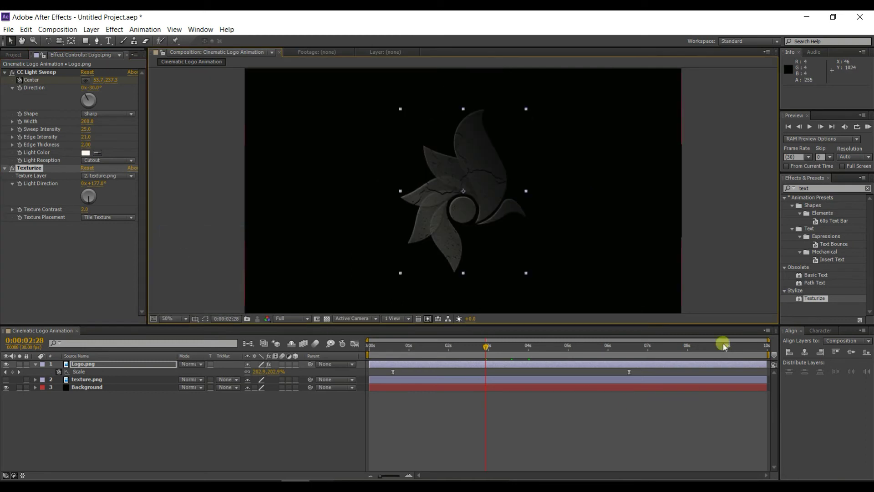
left_click(866, 129)
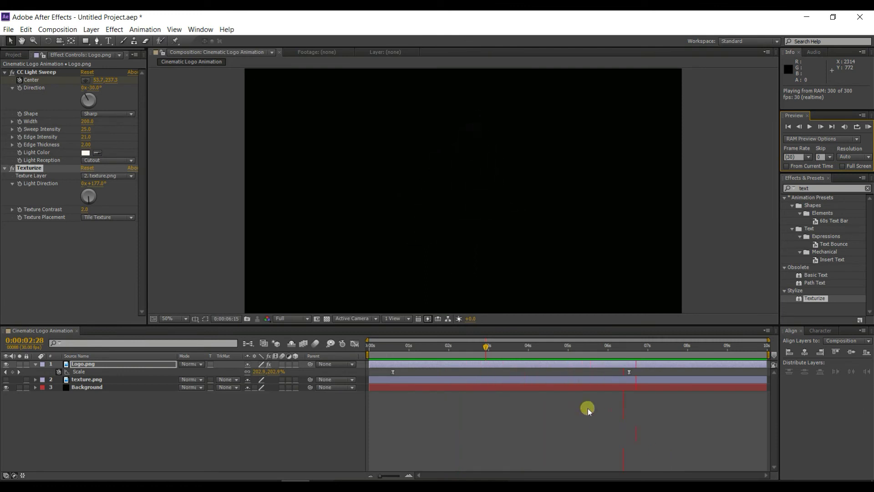
left_click(486, 350)
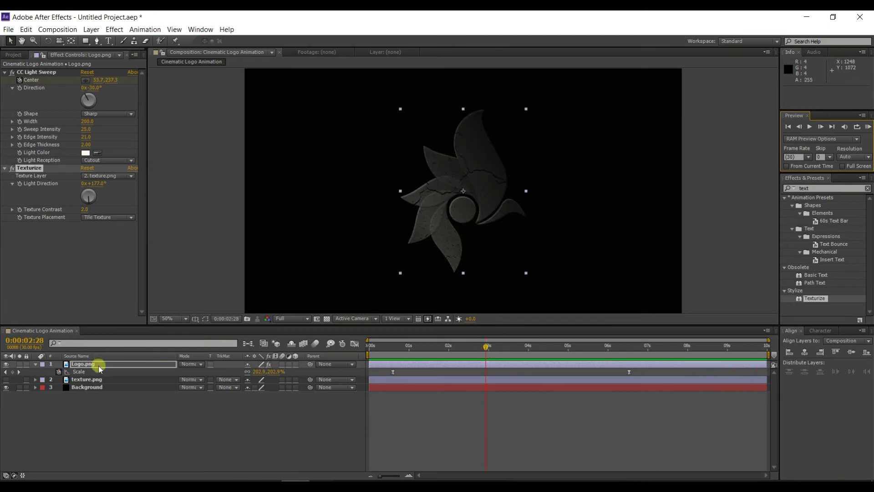
Step: Create a new solid layer named Particles
left_click(97, 364)
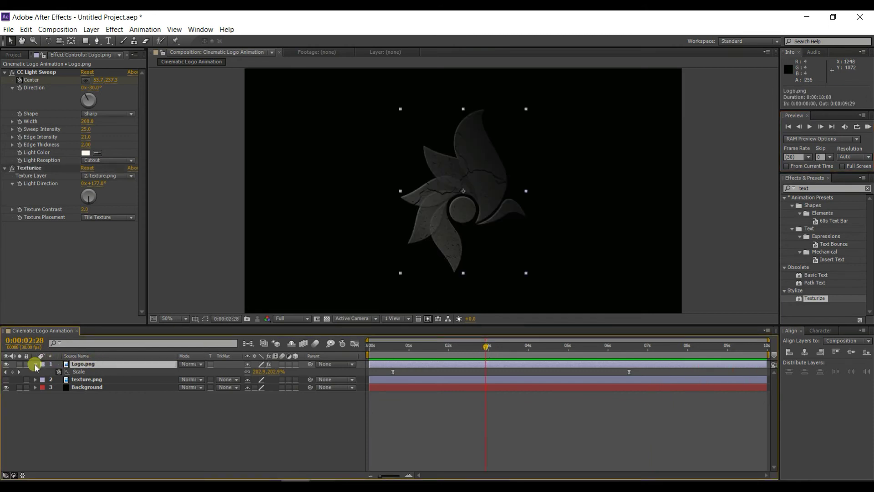
left_click(36, 364)
right_click(114, 396)
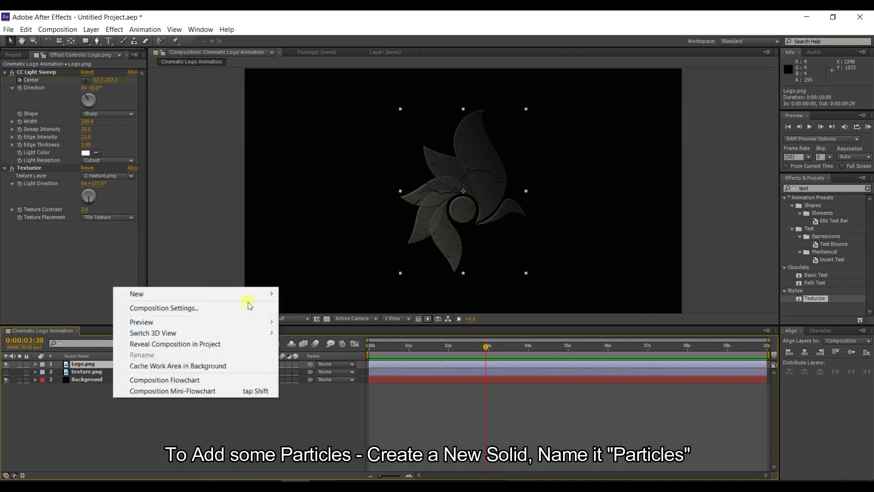
mouse_move(255, 295)
left_click(309, 319)
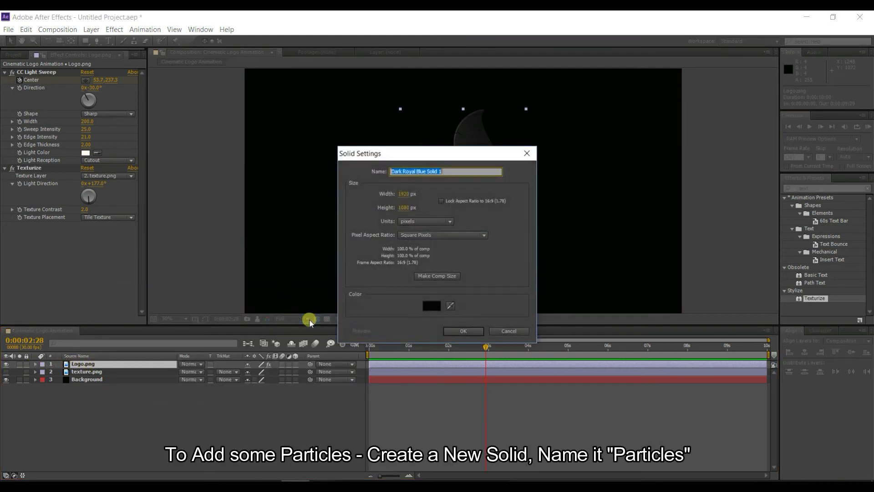
type("Particles")
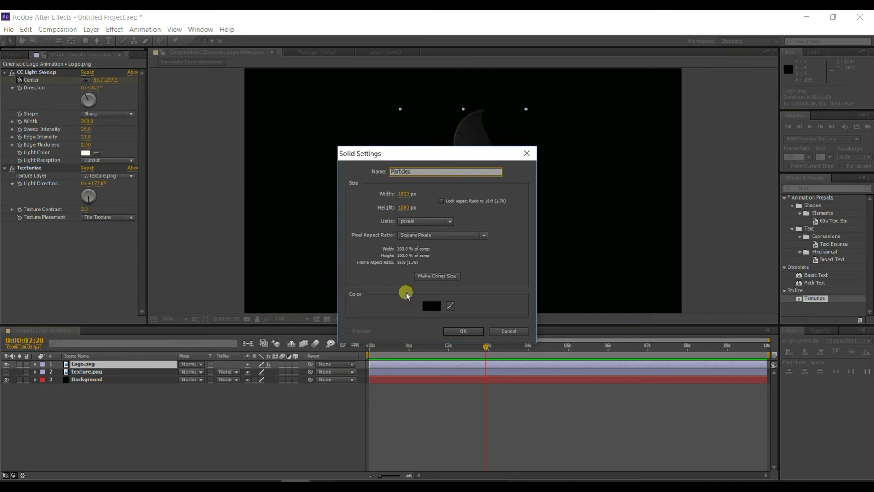
left_click(453, 331)
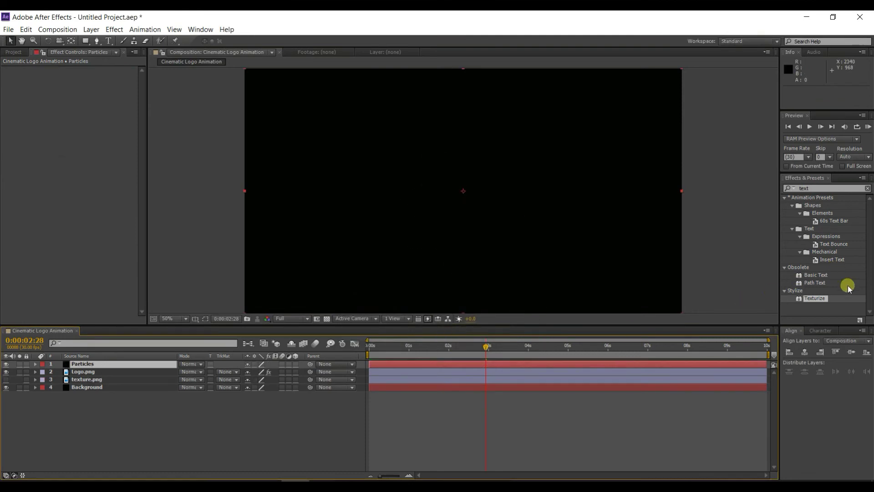
Step: Search the effects for 'sn' and apply CC Snowfall to the Particles layer
left_click(822, 189)
key("BackSpace")
key("BackSpace")
key("BackSpace")
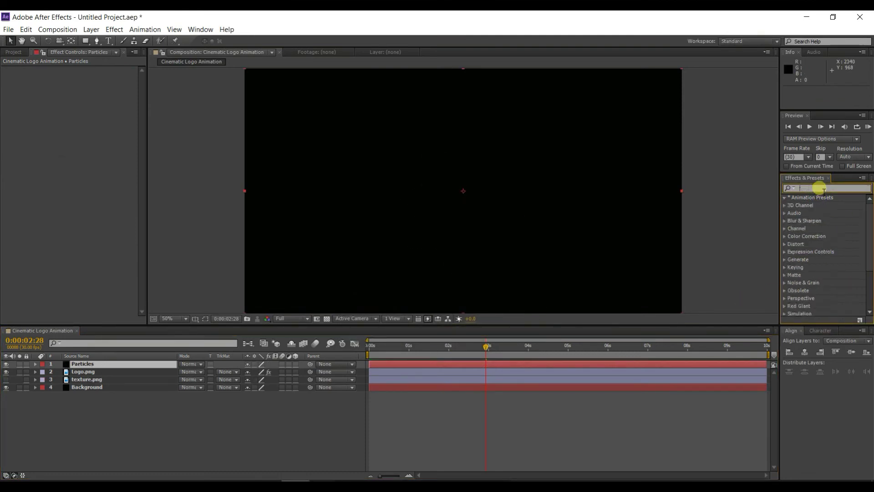
type("snow")
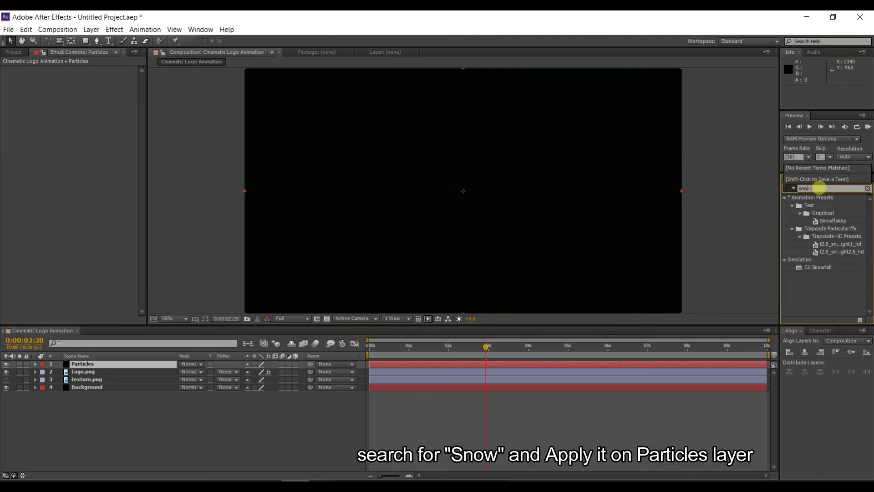
left_click(825, 267)
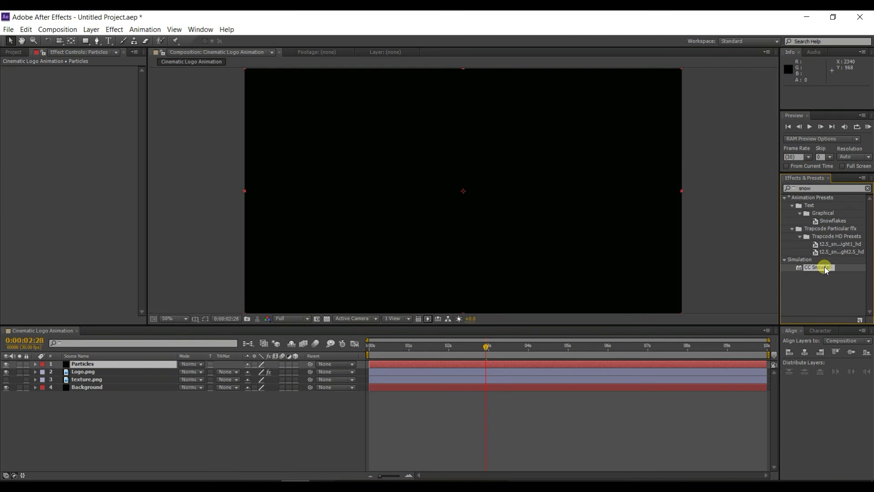
double_click(824, 267)
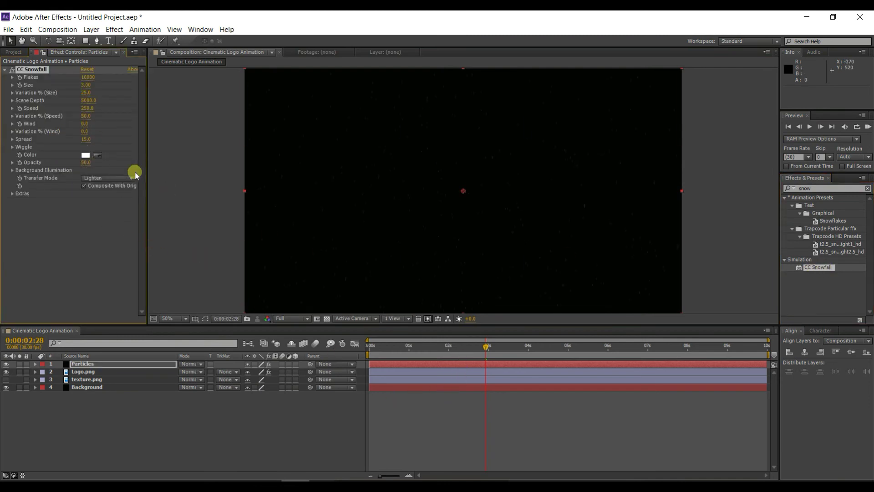
Step: Set CC Snowfall flake size to 15 and preview the snowfall from 0:00:01:05
left_click(88, 85)
type("15")
key("Return")
key("Escape")
left_click_drag(484, 351, 415, 374)
key("KP_0")
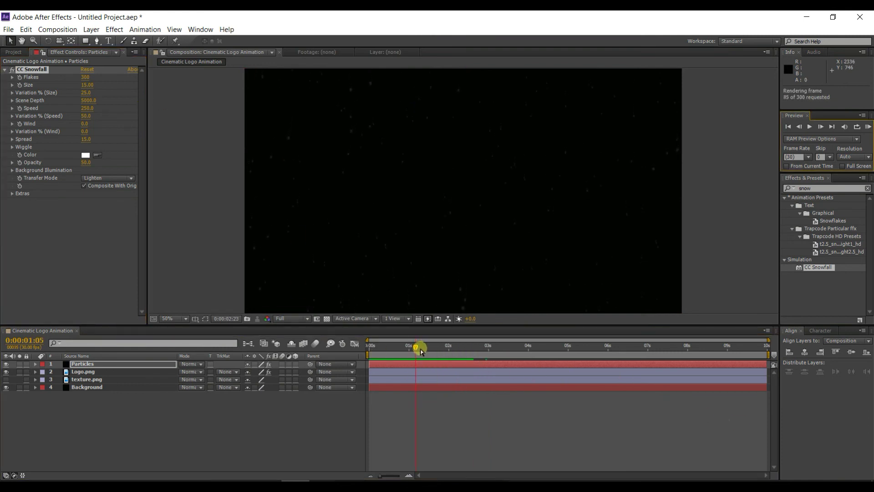
key("space")
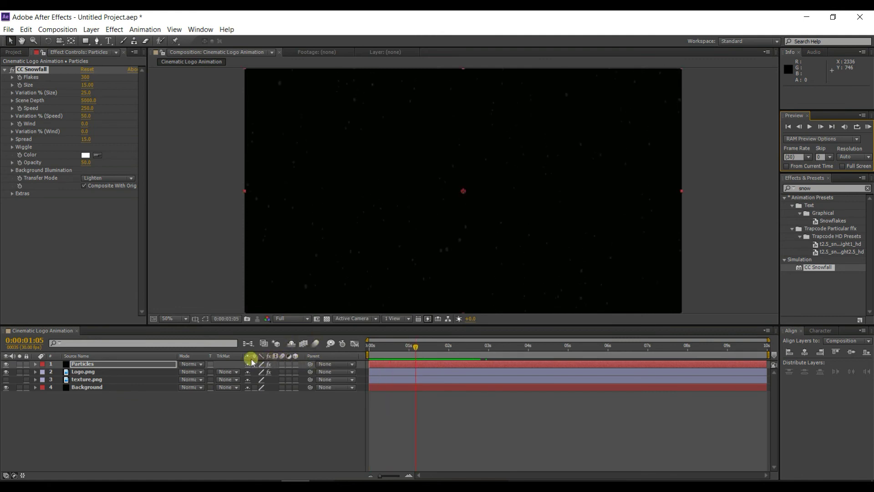
Step: Blend the Particles layer in Lighten mode and preview the result
left_click(201, 364)
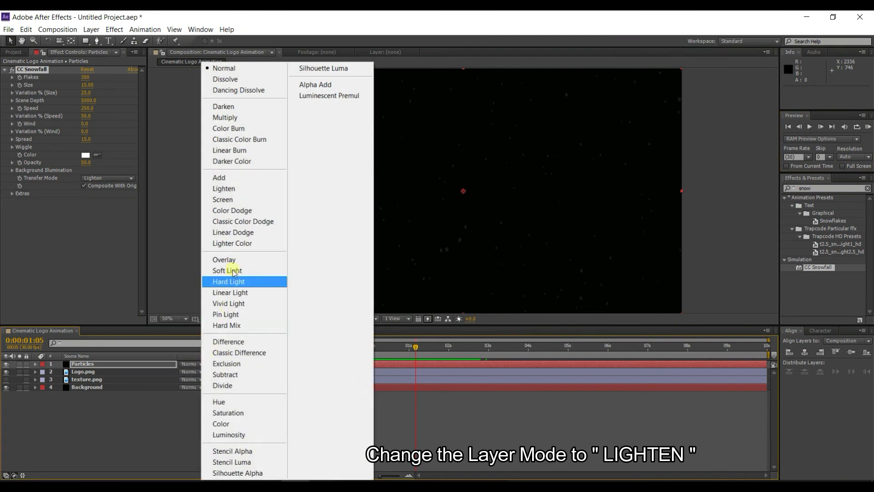
left_click(244, 191)
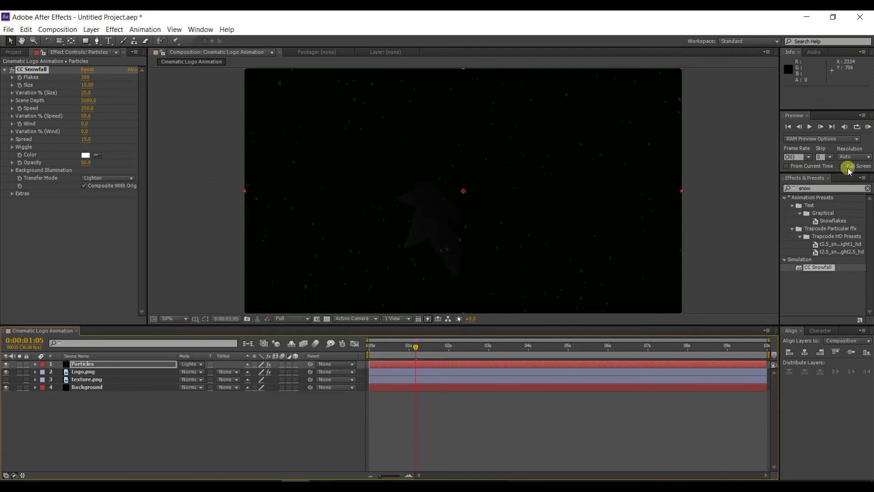
left_click(868, 126)
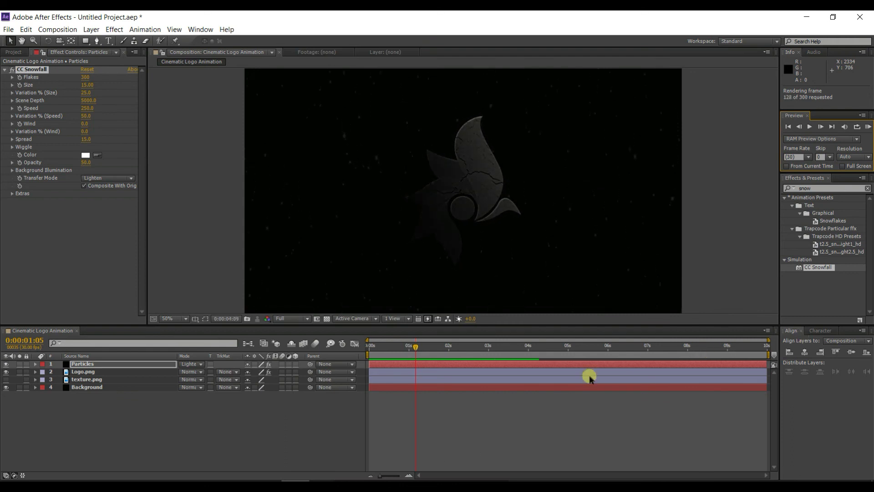
left_click(416, 347)
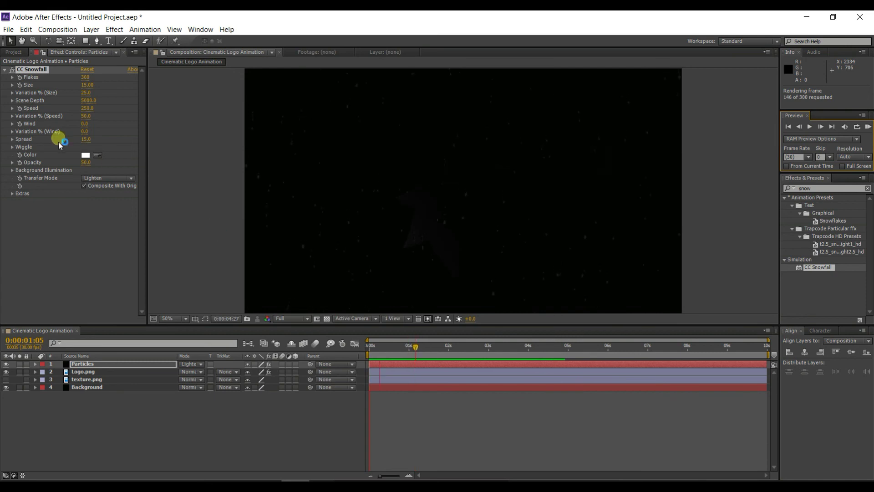
Step: Change the CC Snowfall flake colour to orange
left_click(86, 155)
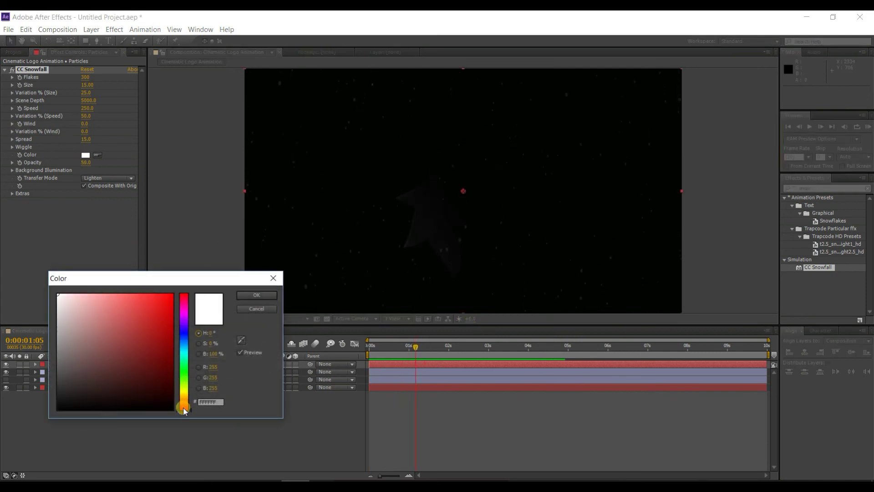
left_click_drag(184, 406, 184, 401)
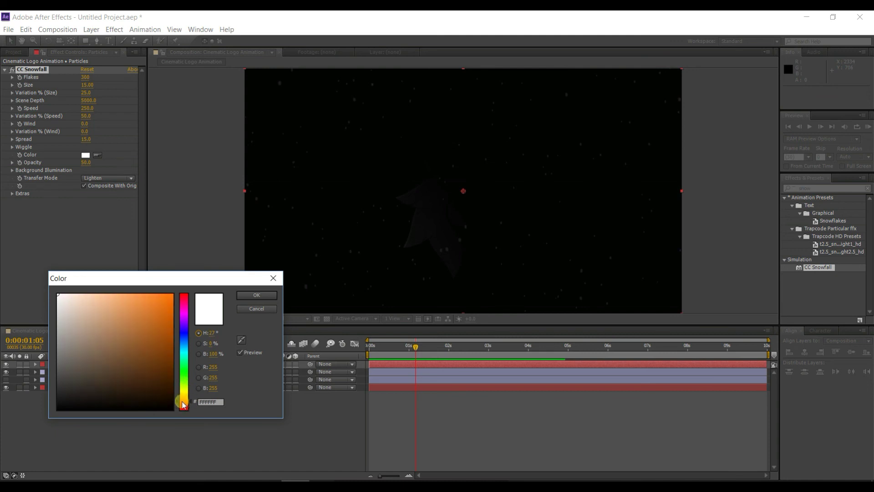
left_click(173, 305)
left_click(253, 296)
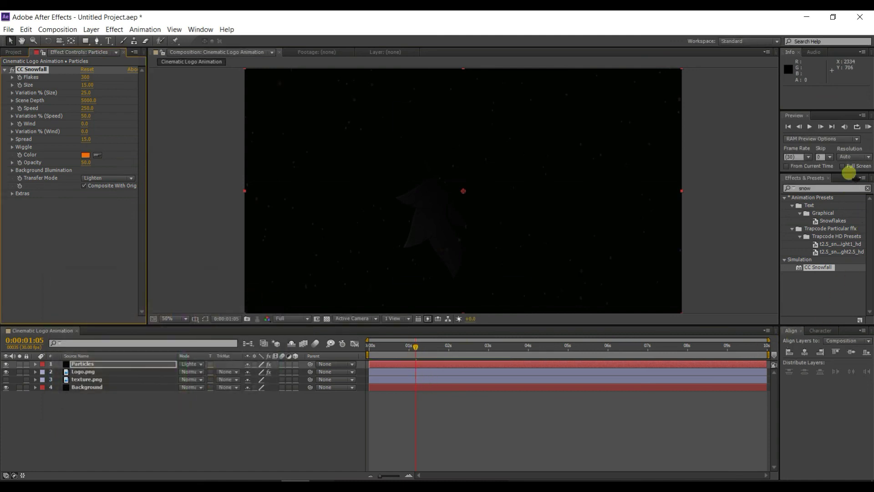
Step: Preview the orange snow and end the work area at about 7 seconds
left_click(866, 127)
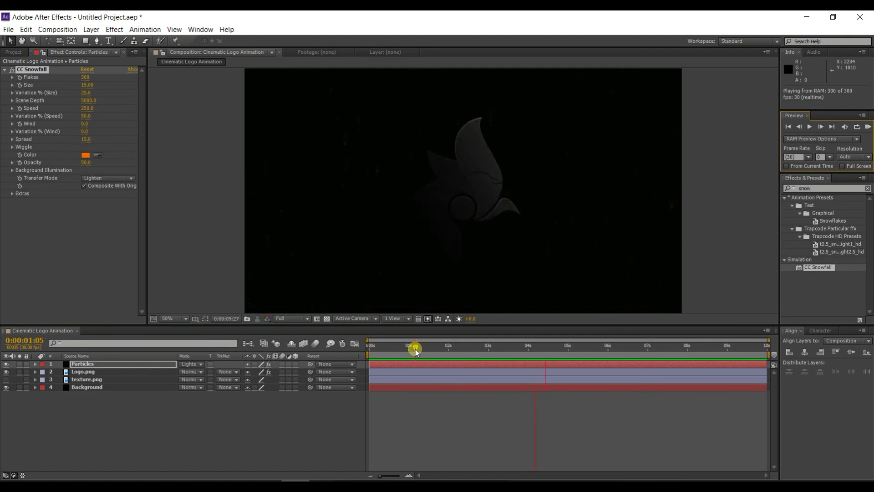
left_click(415, 348)
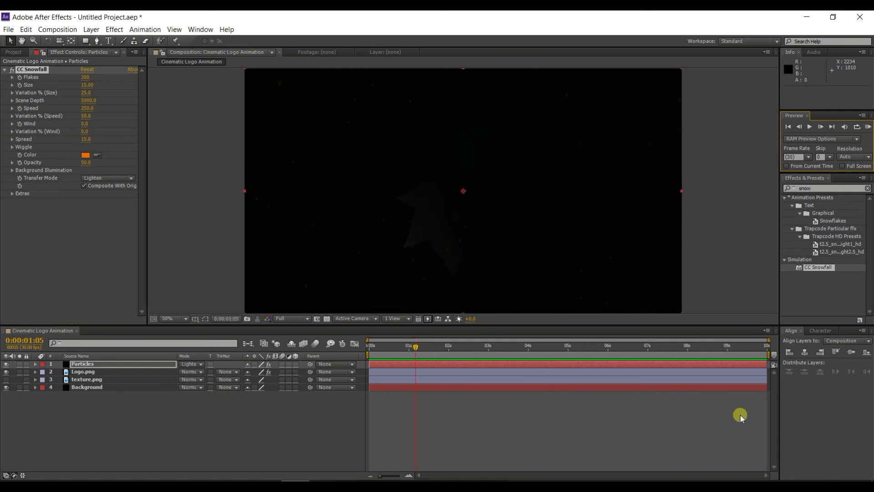
left_click_drag(418, 348, 599, 350)
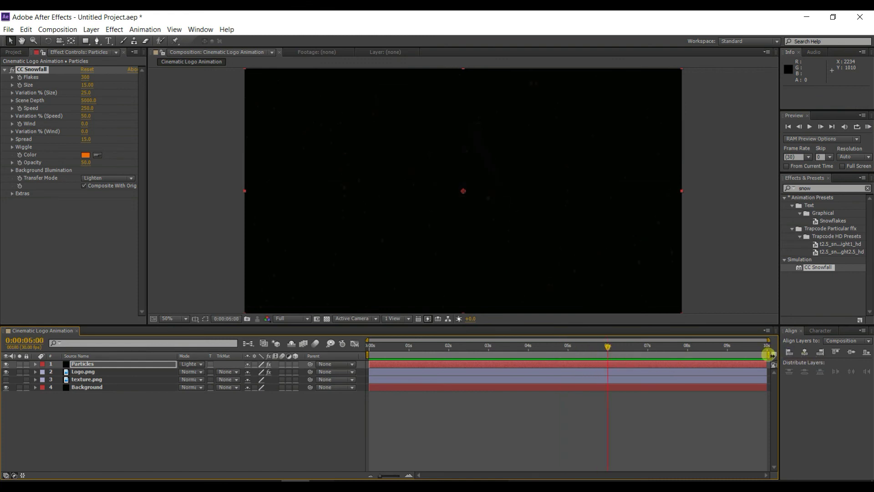
left_click_drag(768, 354, 649, 366)
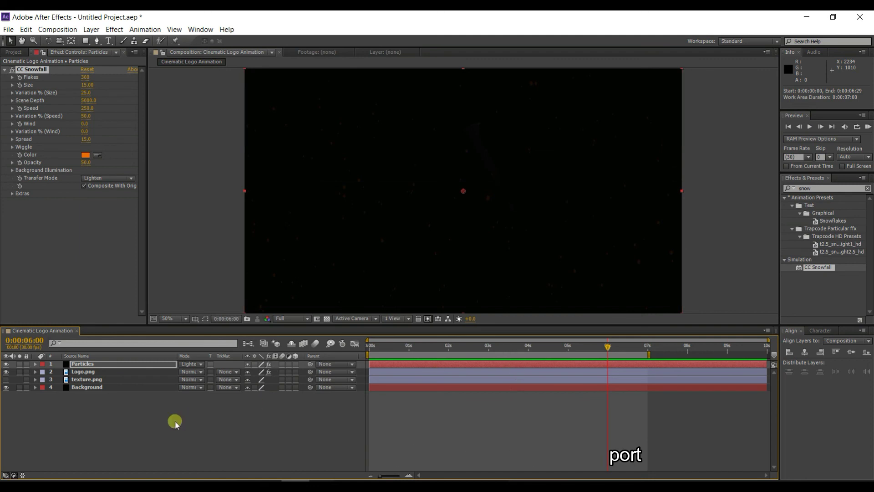
Step: Add the composition to the Render Queue with H.264 as the output format
left_click(57, 30)
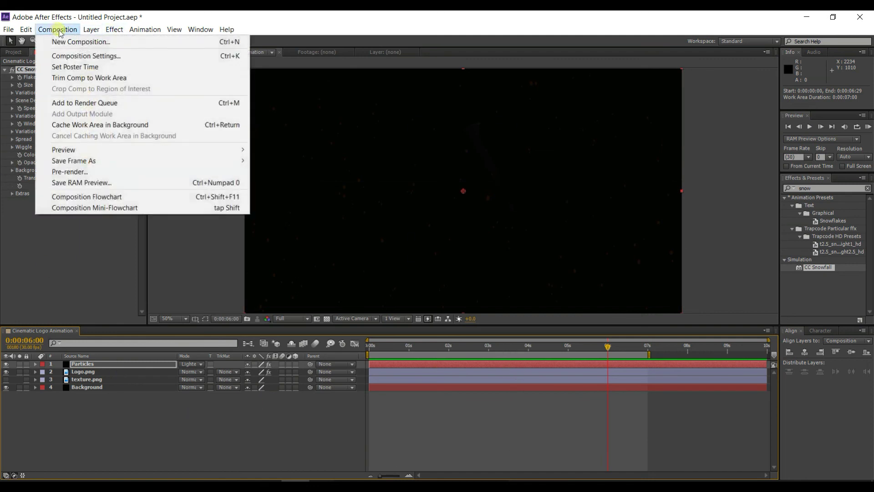
left_click(86, 104)
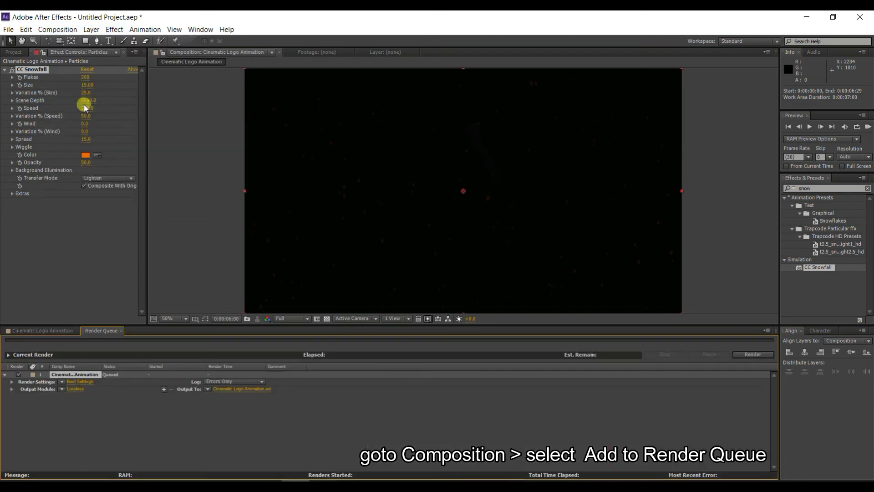
left_click(75, 390)
left_click(379, 161)
left_click(350, 227)
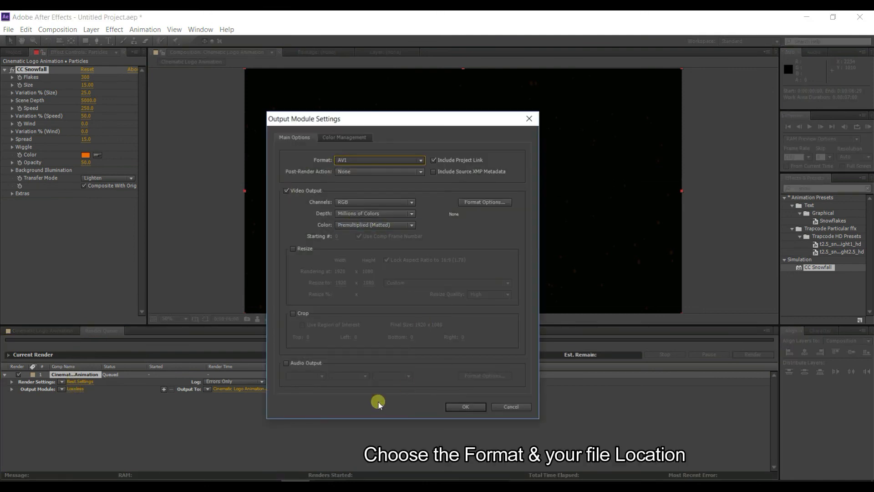
left_click(450, 407)
Step: Render to the Desktop as Cinematic Logo Animation.mp4 and reveal the desktop
left_click(266, 390)
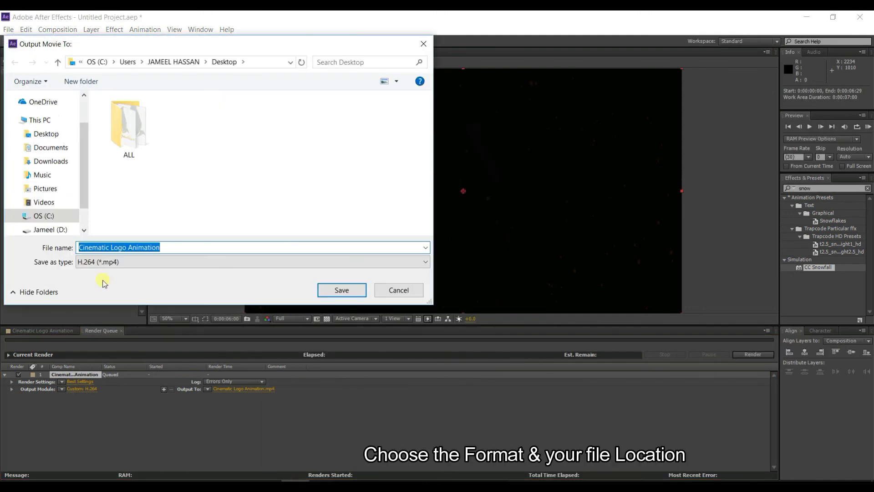
left_click(51, 133)
left_click(334, 295)
left_click(747, 354)
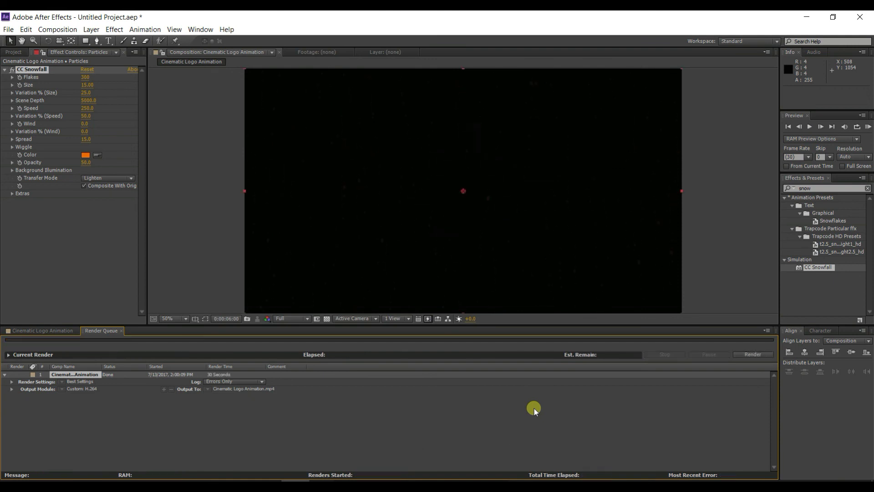
left_click(806, 17)
Step: Move the rendered Cinematic Logo Animation video icon to the centre of the desktop
left_click_drag(67, 28, 405, 274)
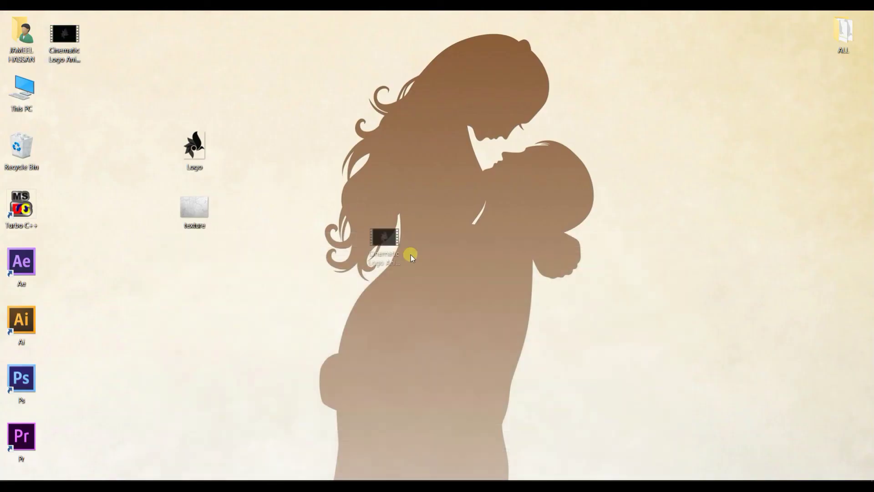